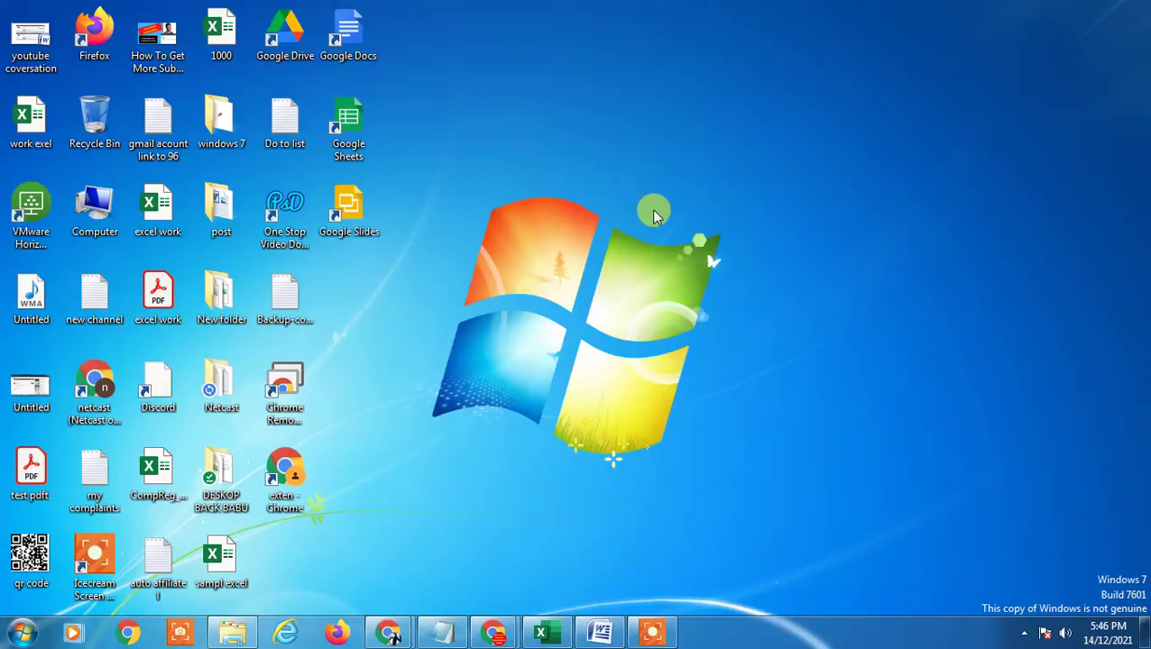
# Refresh the desktop repeatedly from its right-click menu.
pyautogui.rightClick(656, 46)
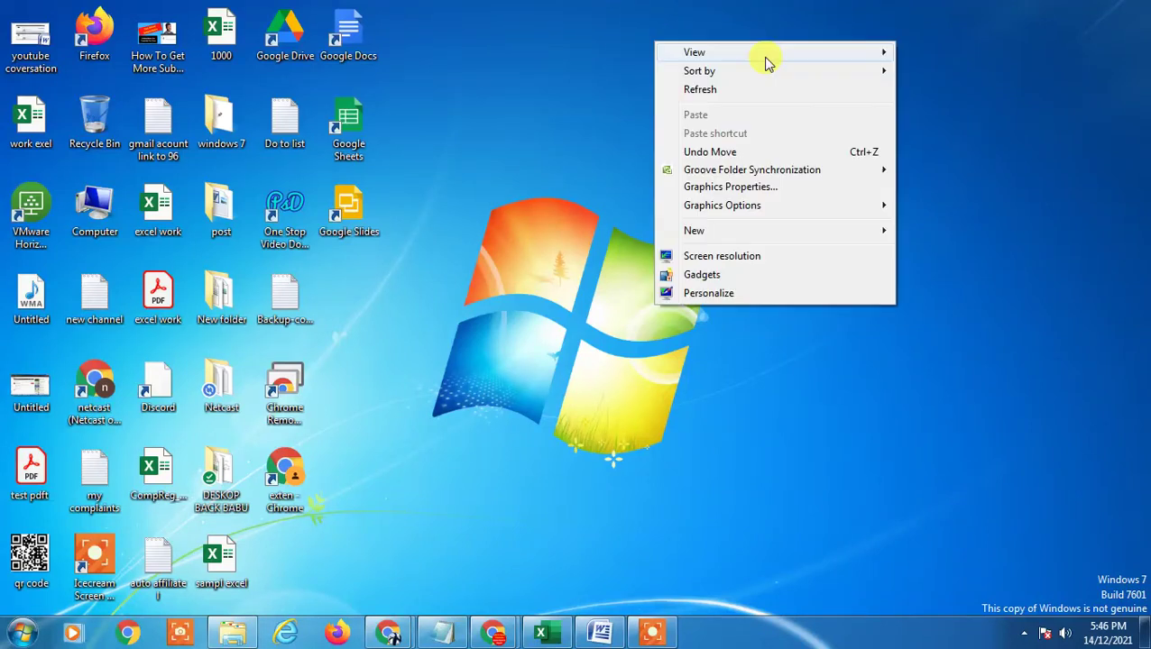
pyautogui.click(729, 92)
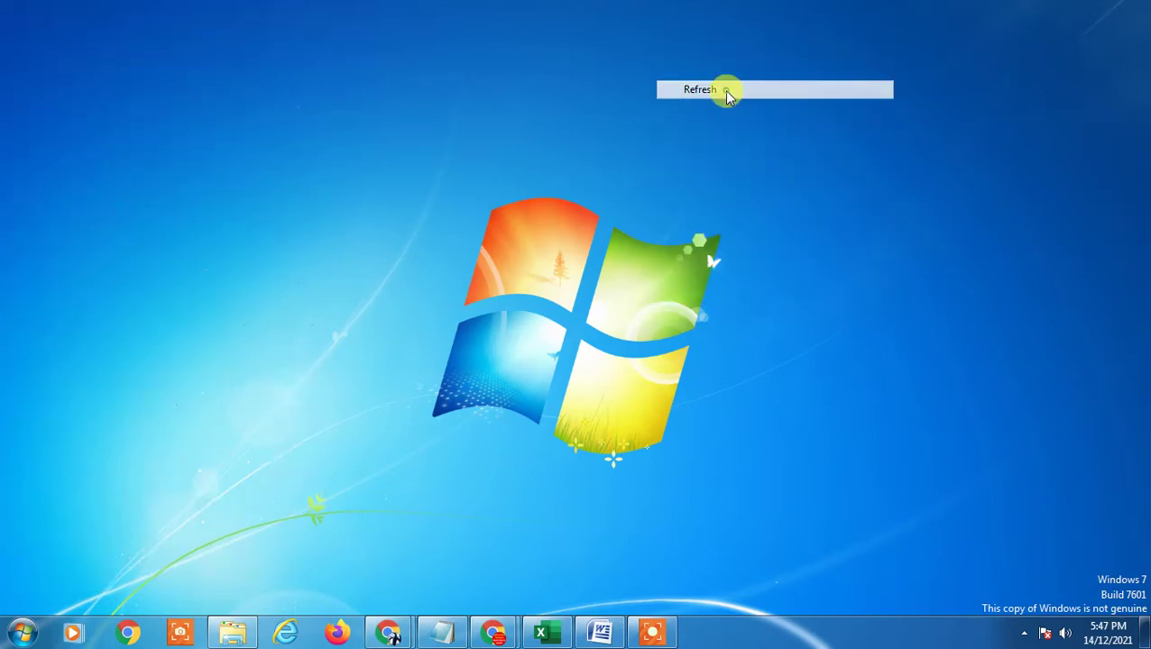
pyautogui.rightClick(597, 56)
pyautogui.click(672, 104)
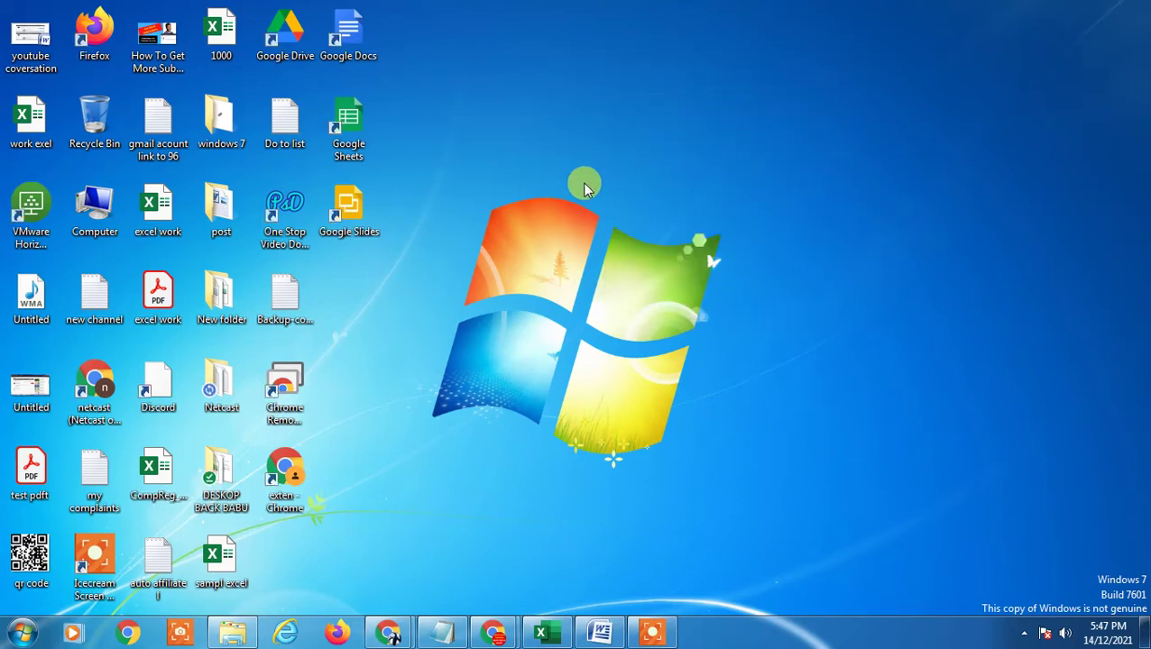
pyautogui.rightClick(585, 32)
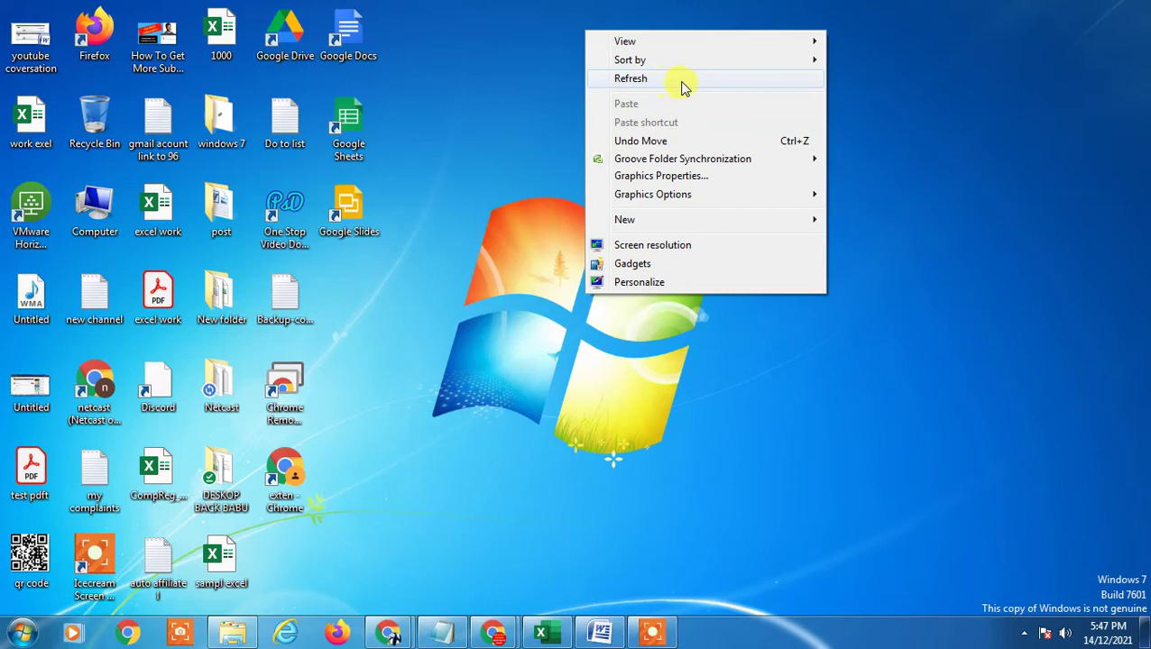
pyautogui.click(683, 86)
pyautogui.rightClick(606, 32)
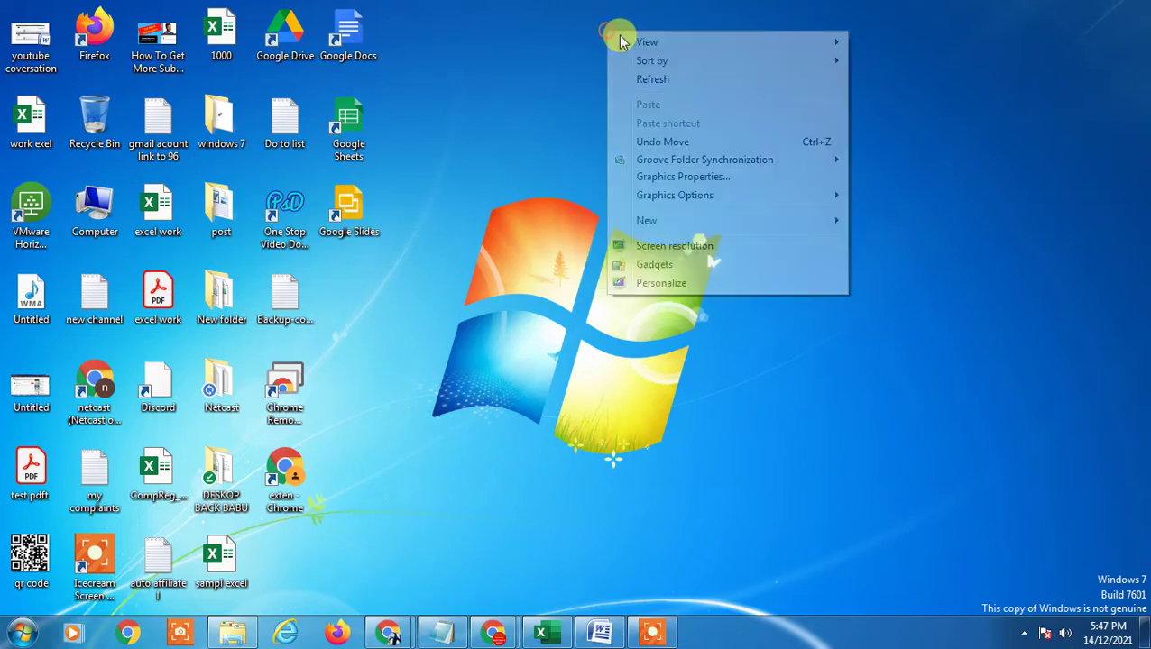
pyautogui.click(681, 82)
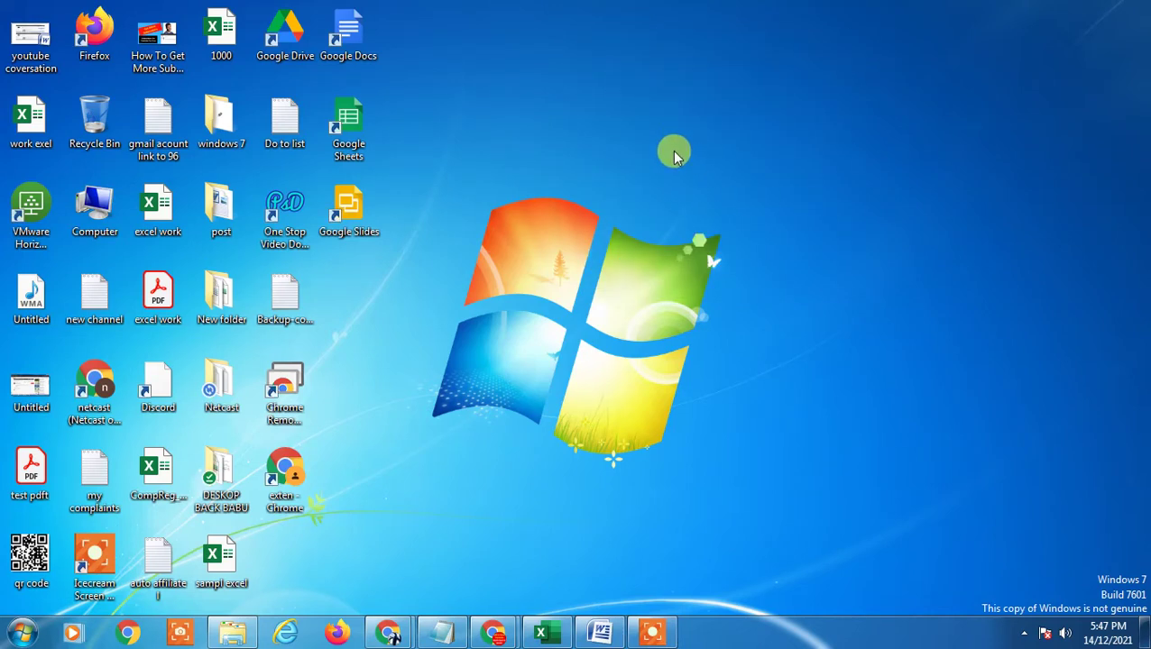
pyautogui.rightClick(557, 47)
pyautogui.click(637, 100)
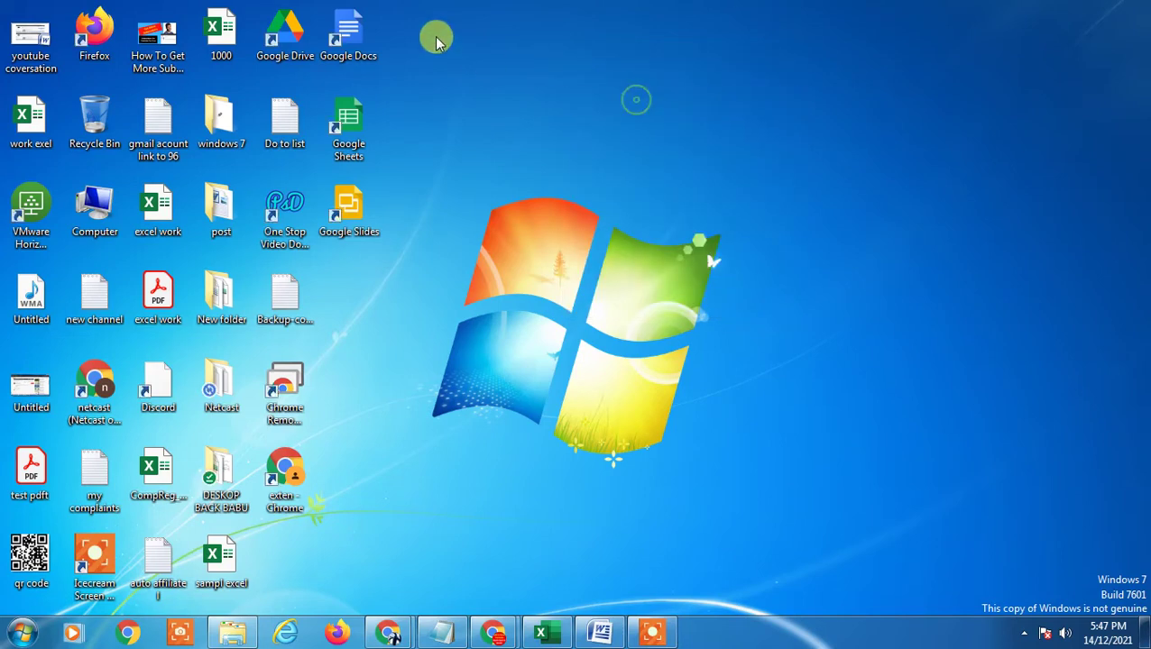
pyautogui.rightClick(436, 42)
pyautogui.click(516, 84)
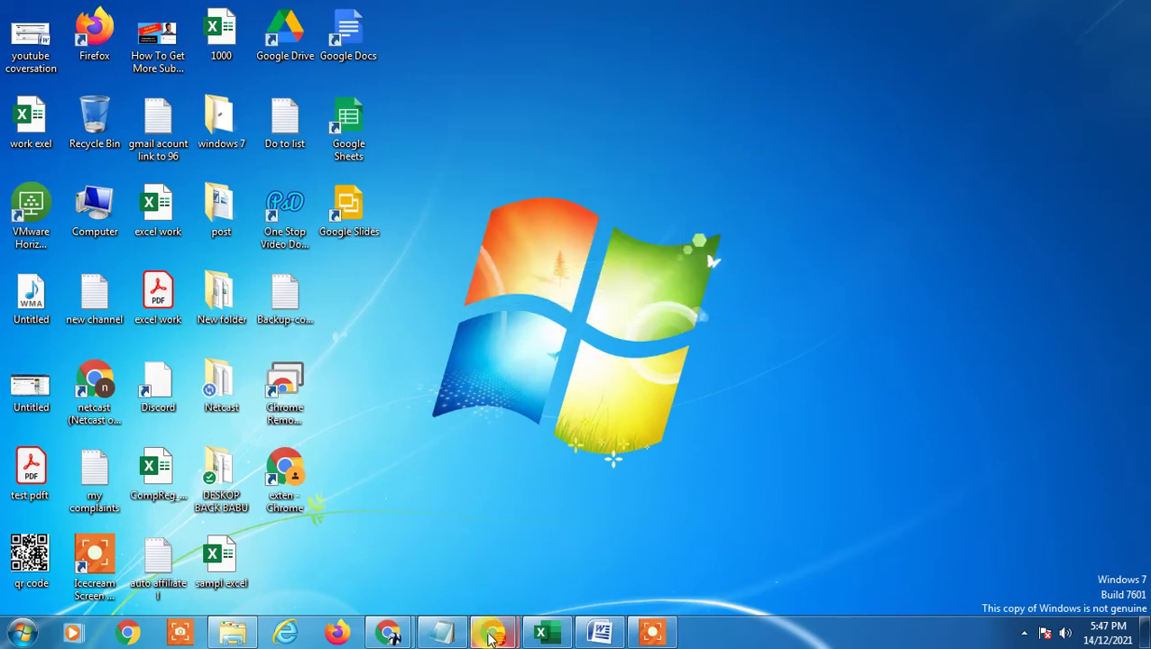
# Bring Chrome forward and launch Drive from the Gmail inbox's Google apps grid.
pyautogui.moveTo(490, 638)
pyautogui.click(429, 544)
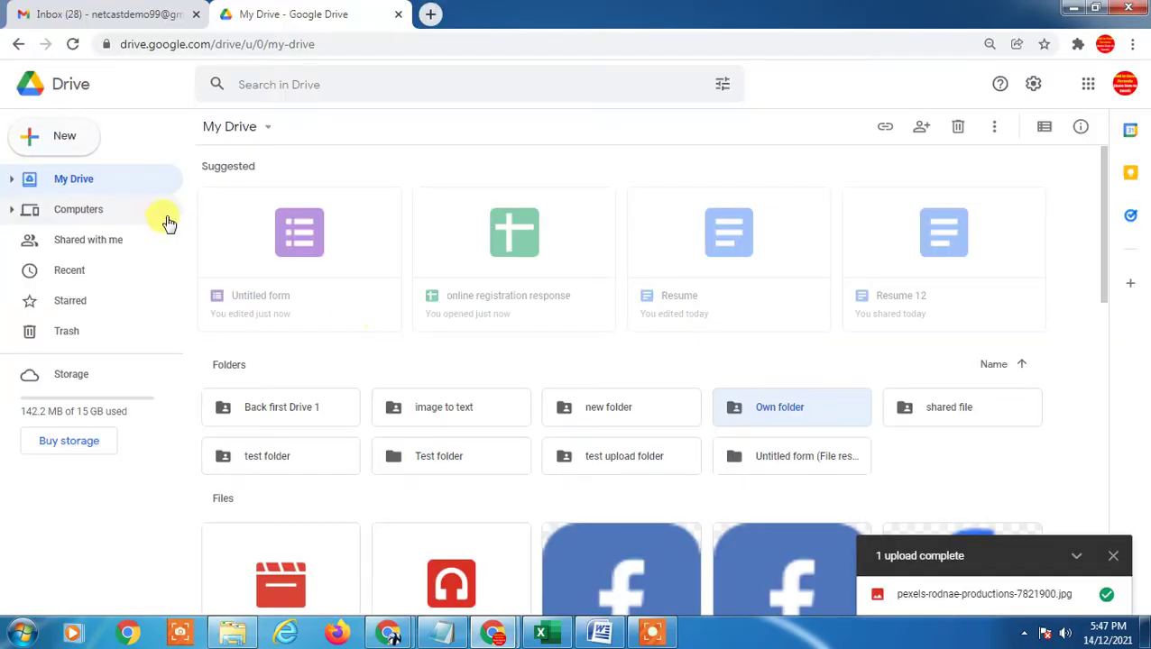
pyautogui.click(71, 94)
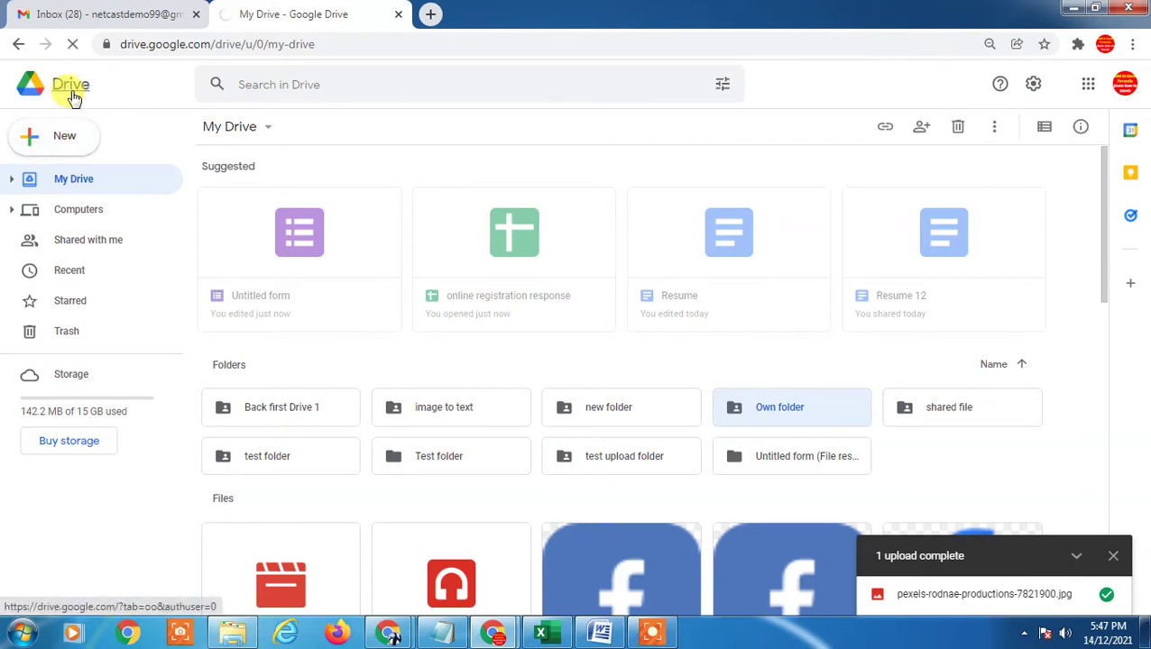
pyautogui.click(77, 13)
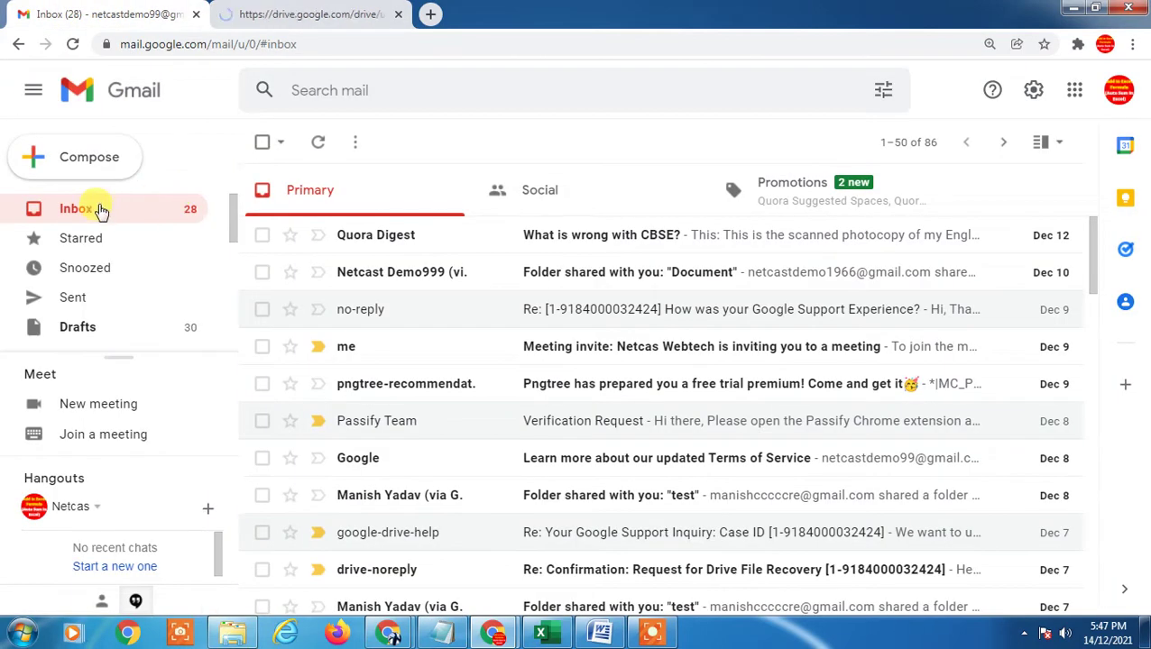
pyautogui.click(101, 209)
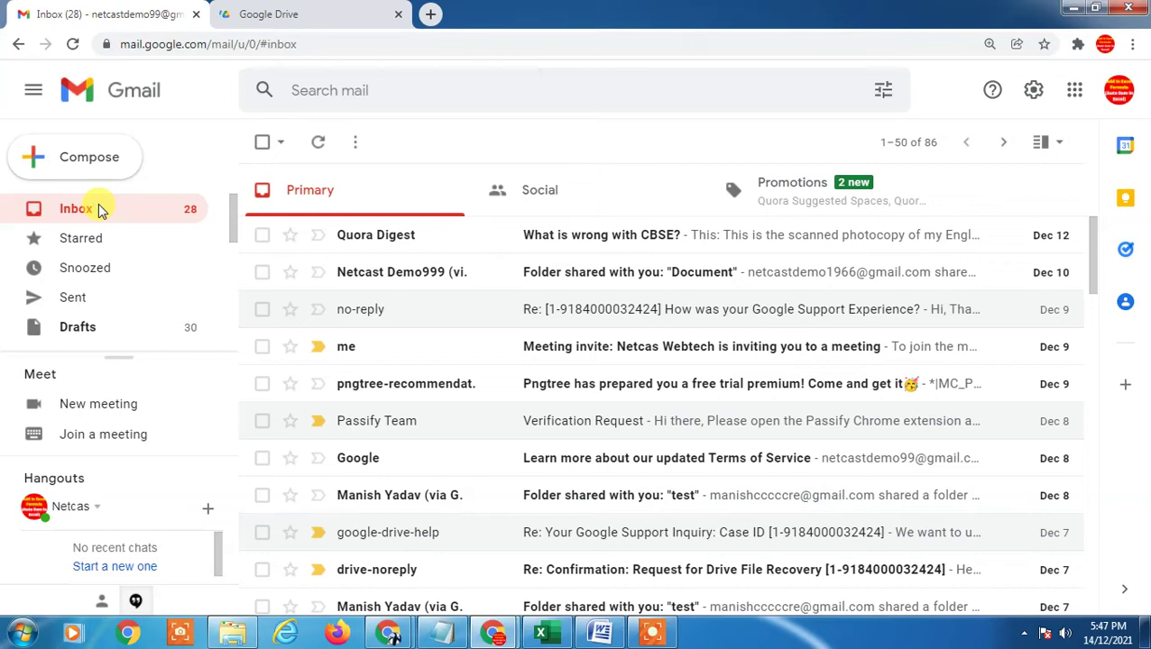
pyautogui.click(1121, 103)
pyautogui.click(812, 159)
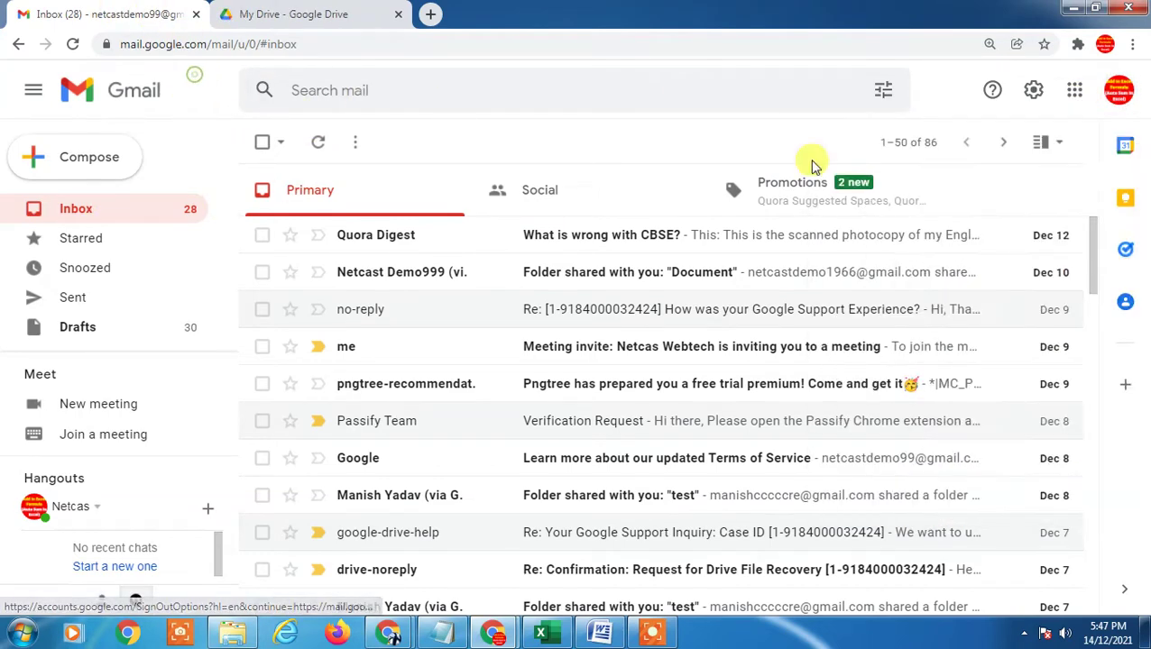
pyautogui.click(1075, 97)
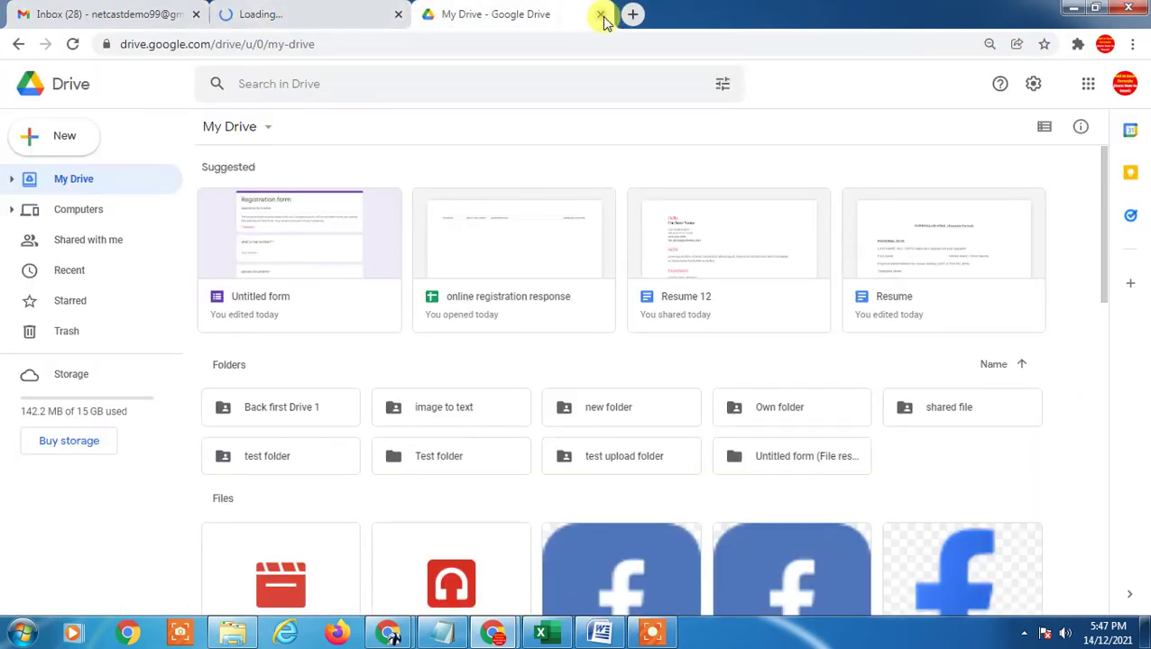
# Close the duplicate Drive tab and dismiss the account menu.
pyautogui.hotkey('ctrl', 'w')
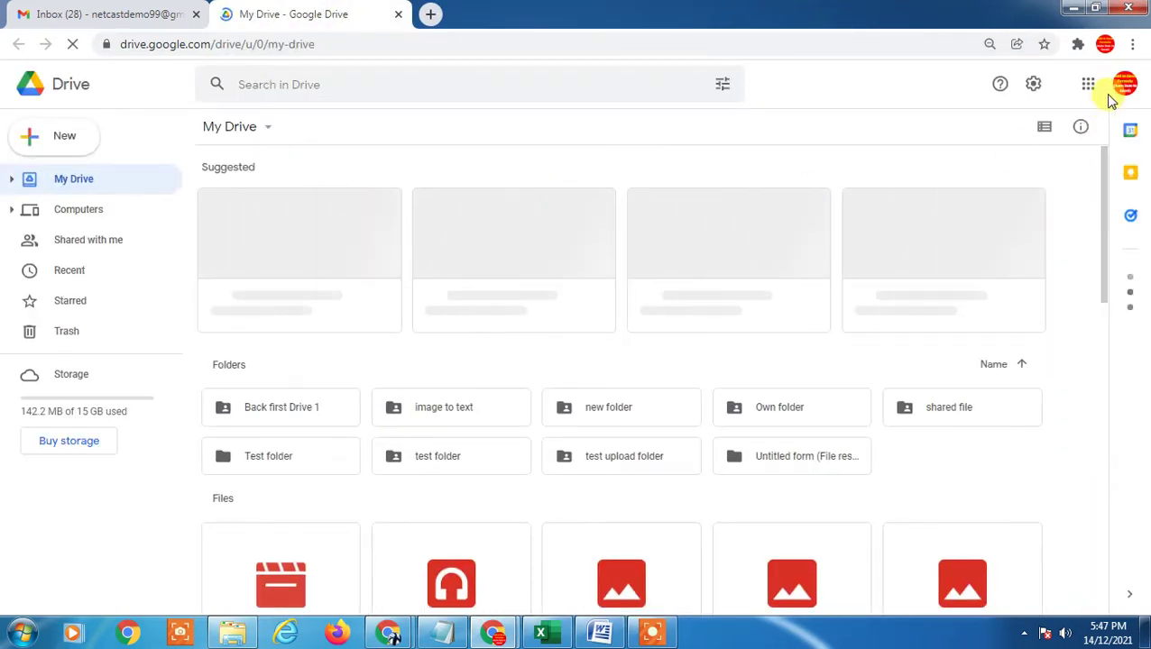
pyautogui.click(1123, 84)
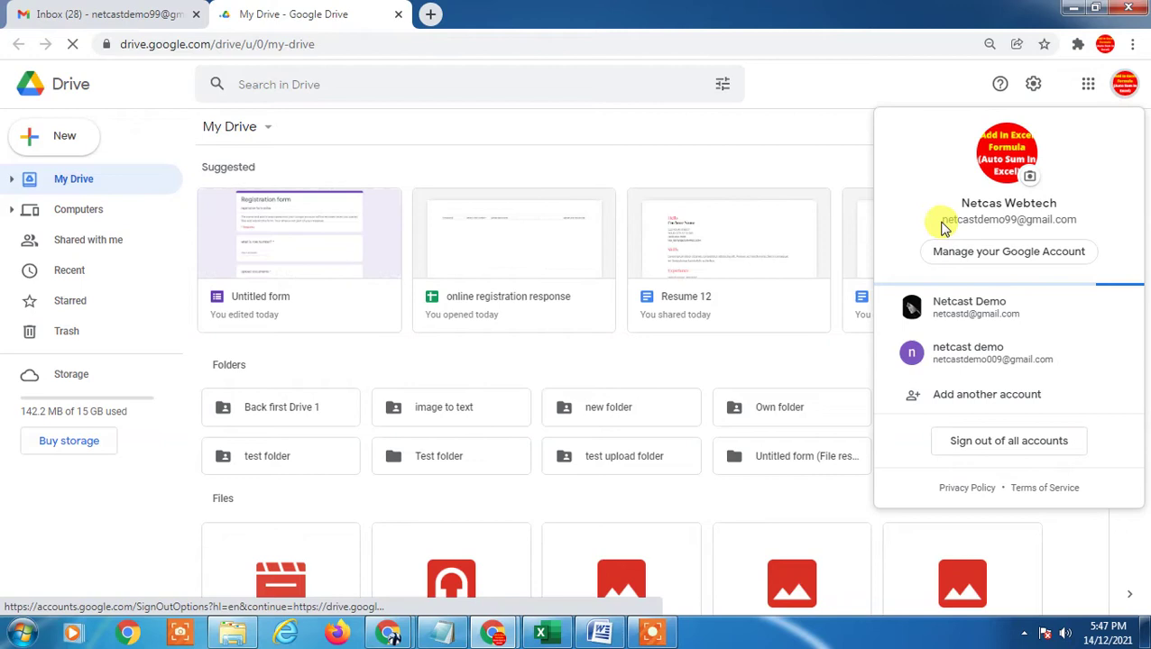
pyautogui.click(101, 86)
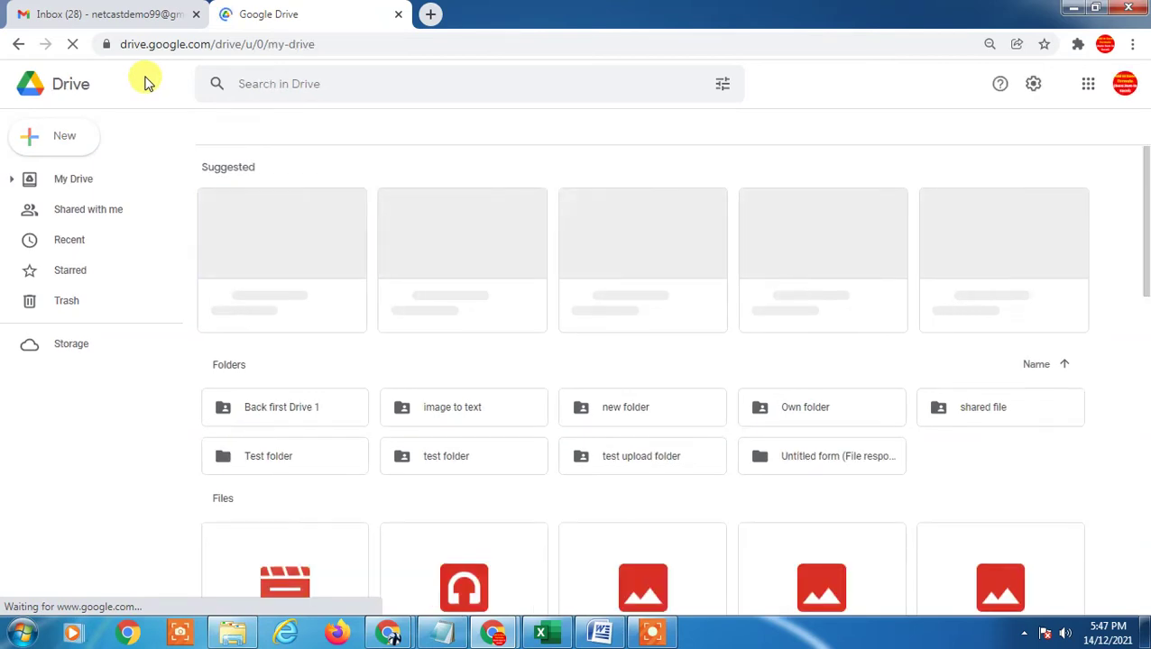
# Show the Google Forms choices under New: Blank form, Blank quiz, From a template.
pyautogui.click(82, 147)
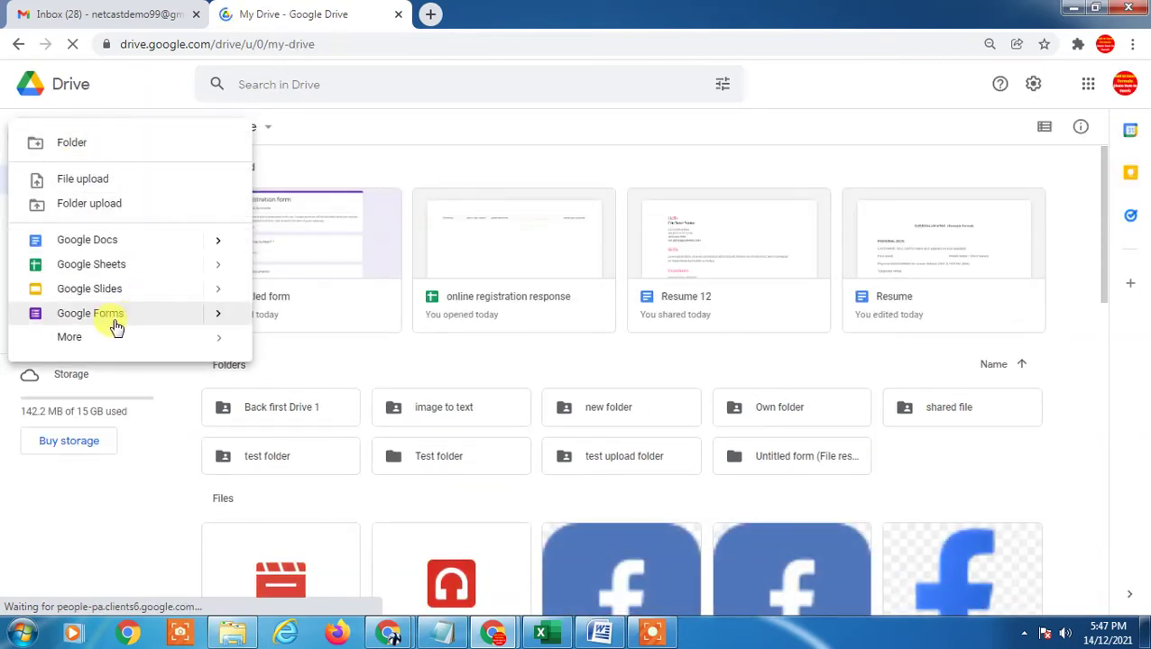
pyautogui.click(216, 315)
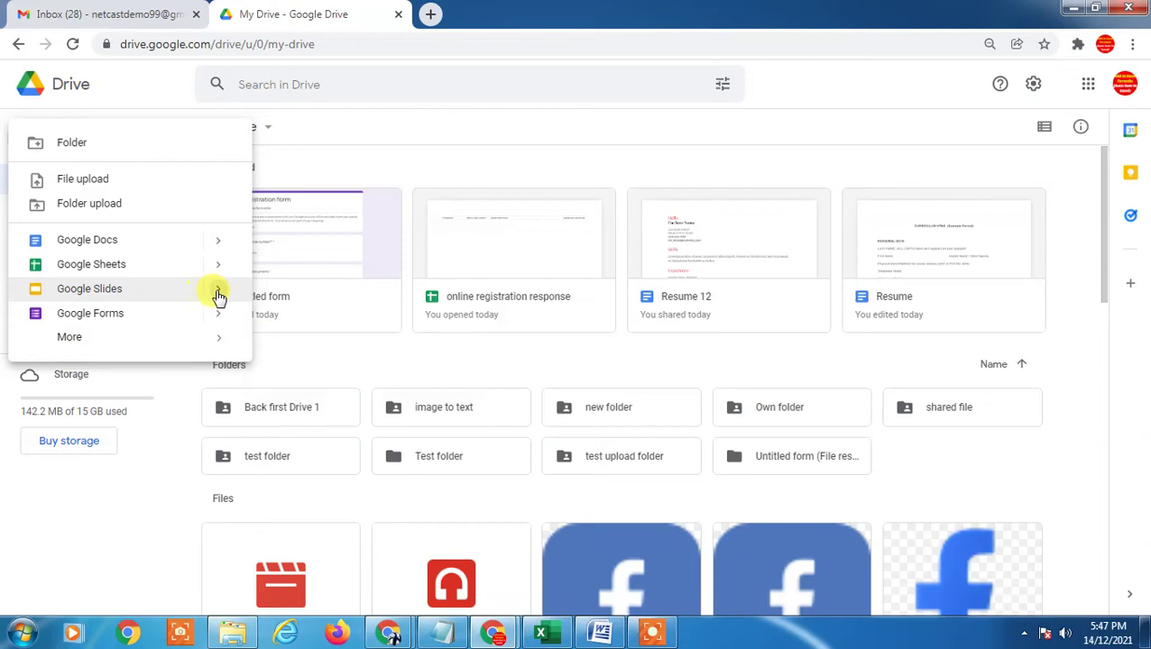
pyautogui.moveTo(223, 295)
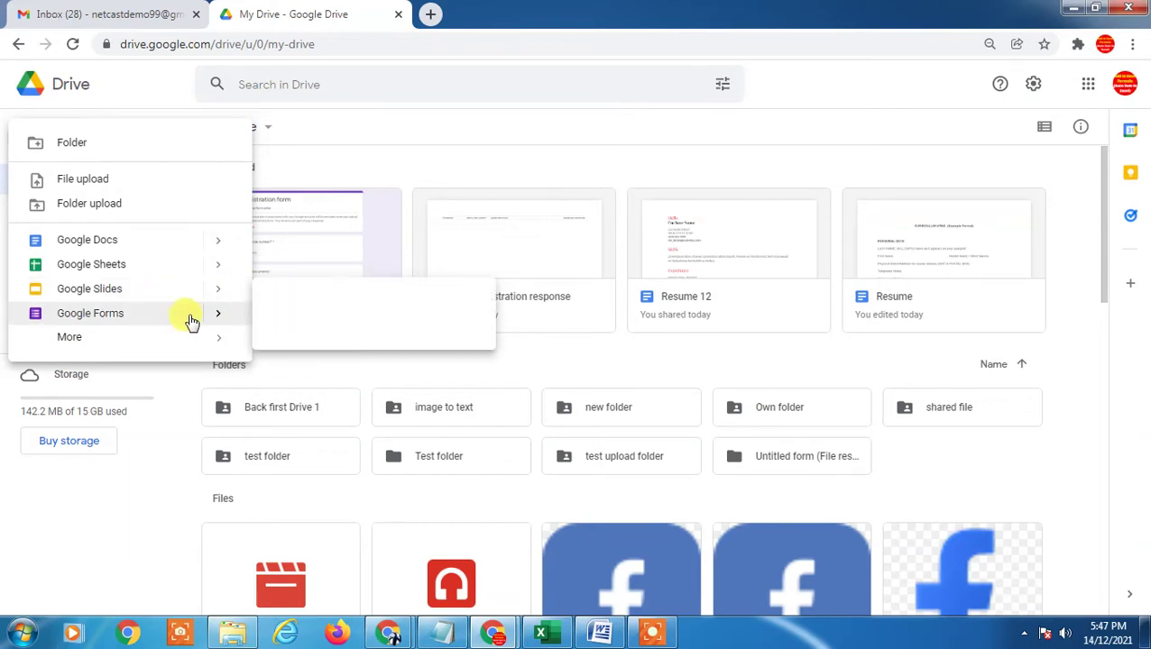
pyautogui.moveTo(220, 320)
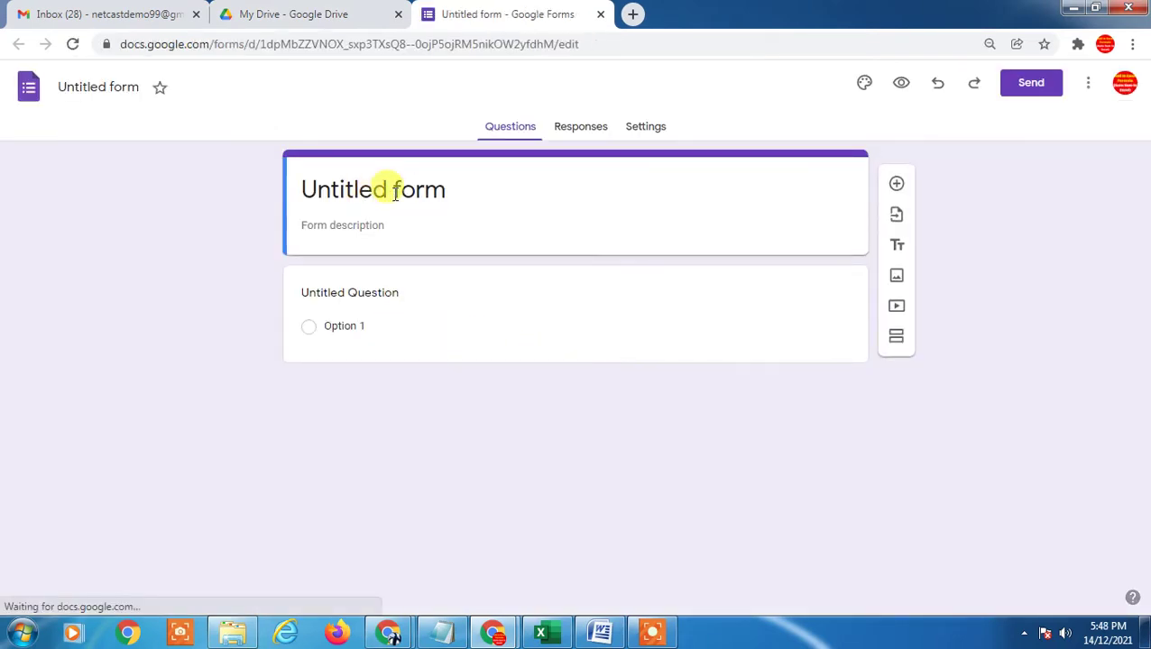
# Title the form 'create form' and add the description 'create description'.
pyautogui.click(394, 193)
pyautogui.moveTo(484, 186); pyautogui.dragTo(152, 206)
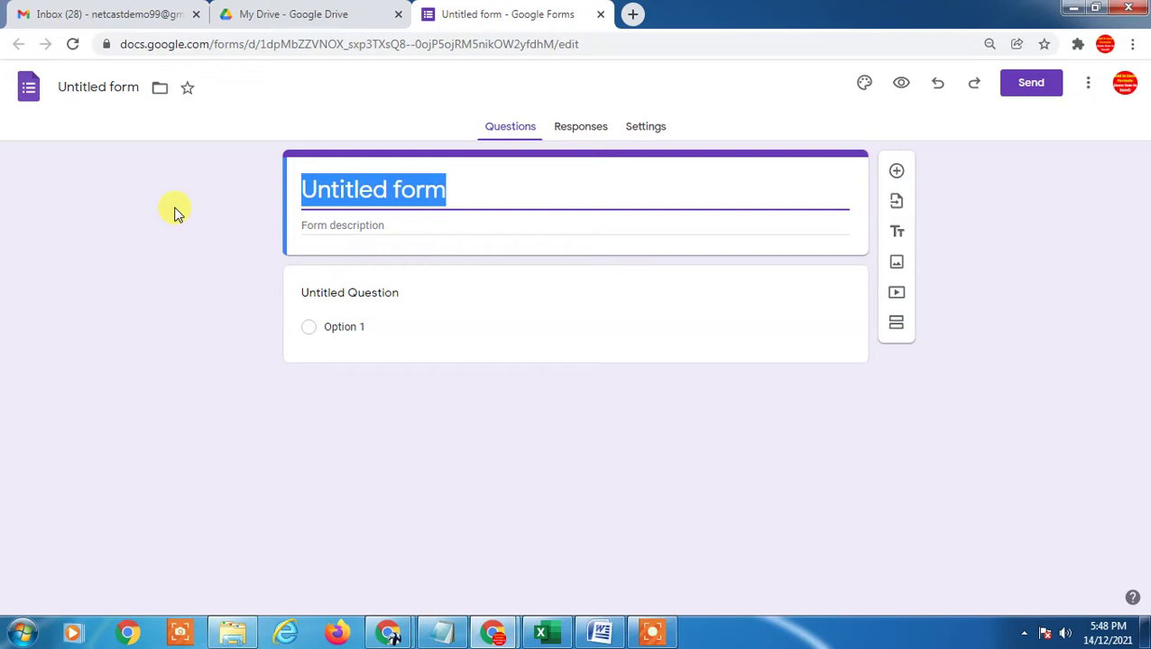
pyautogui.write('crea')
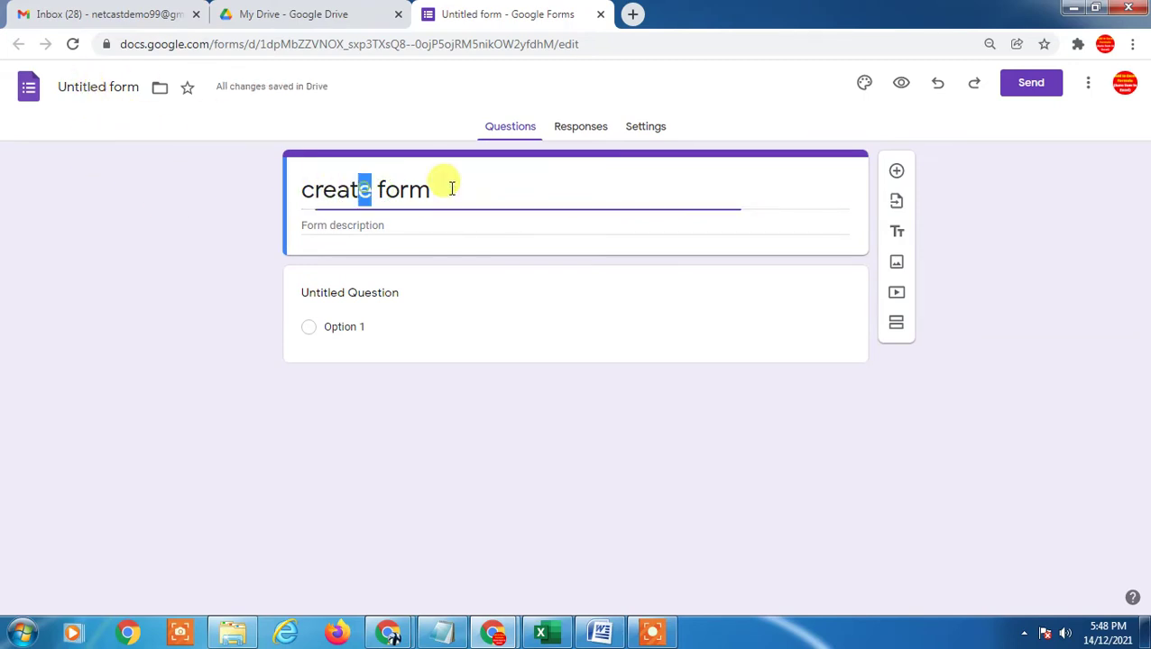
pyautogui.moveTo(445, 184); pyautogui.dragTo(360, 225)
pyautogui.click(384, 226)
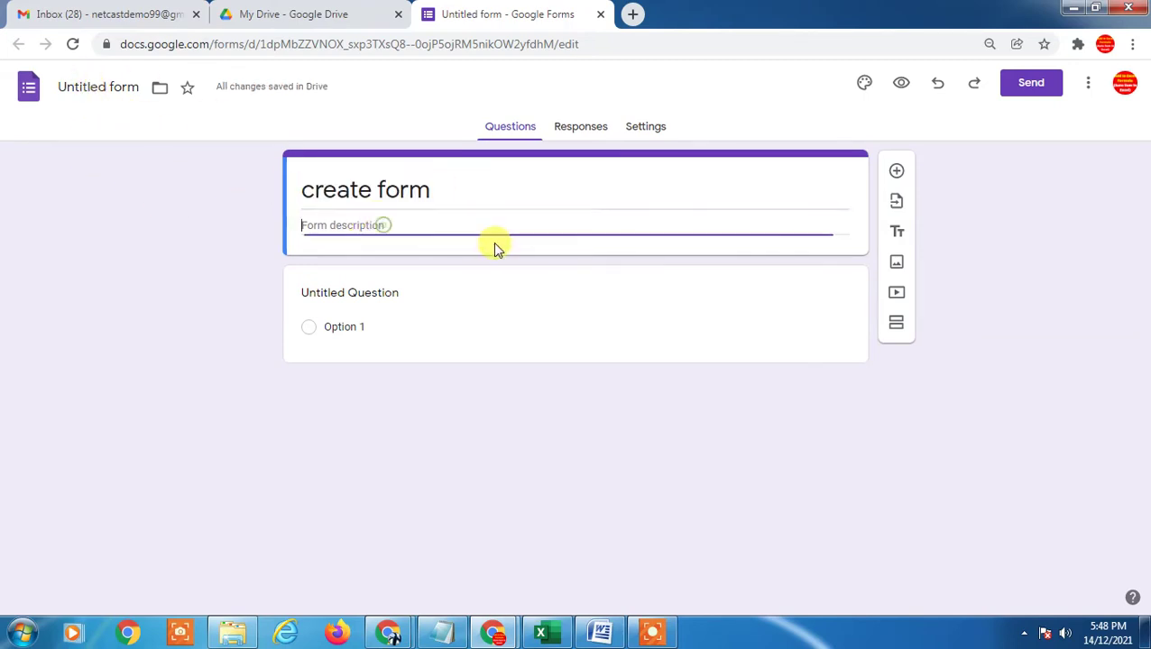
pyautogui.write('cr')
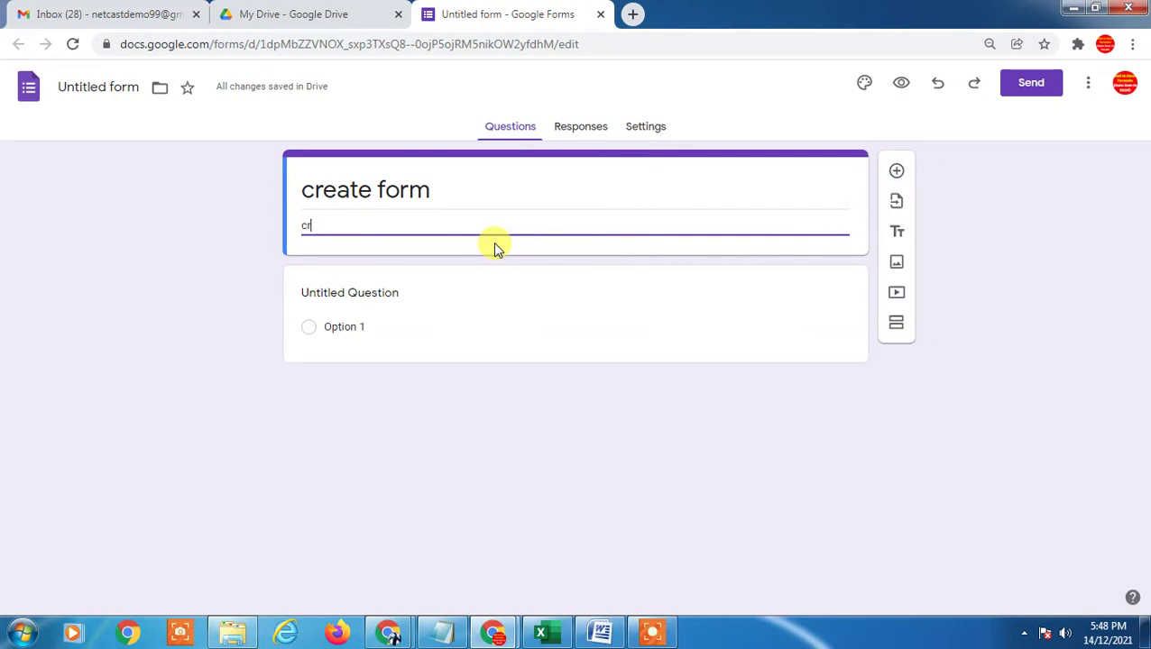
pyautogui.write('eate desc')
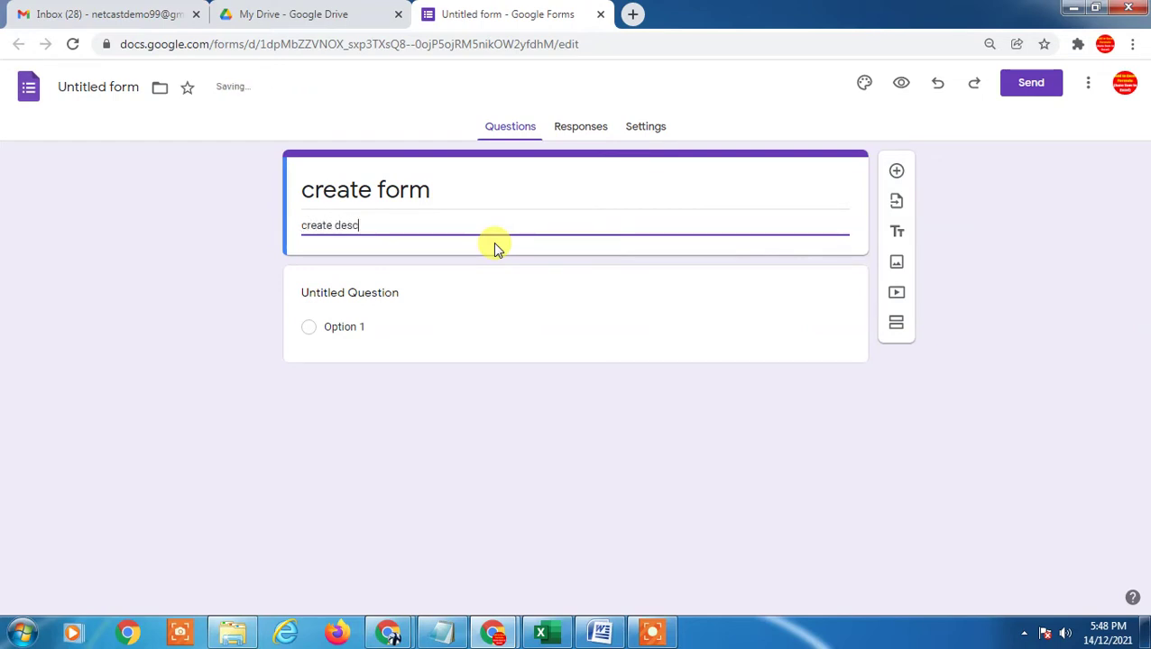
pyautogui.write('ription')
pyautogui.press('Tab')
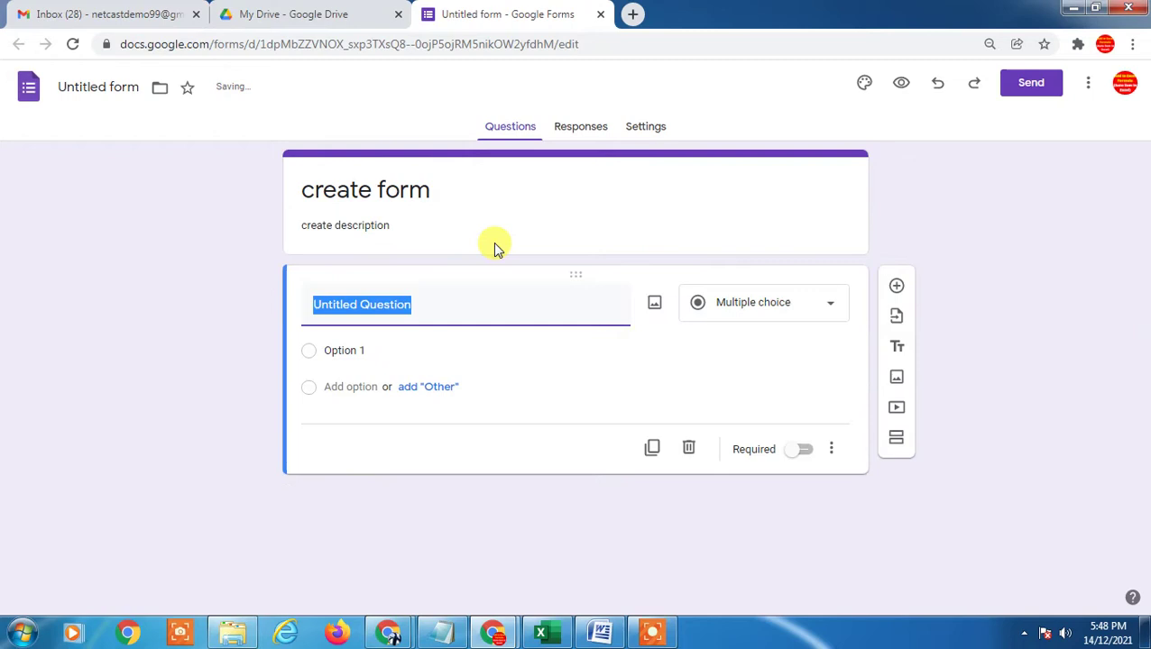
# Make question one 'what is your name?', Short answer type, and required.
pyautogui.moveTo(402, 304); pyautogui.dragTo(291, 308)
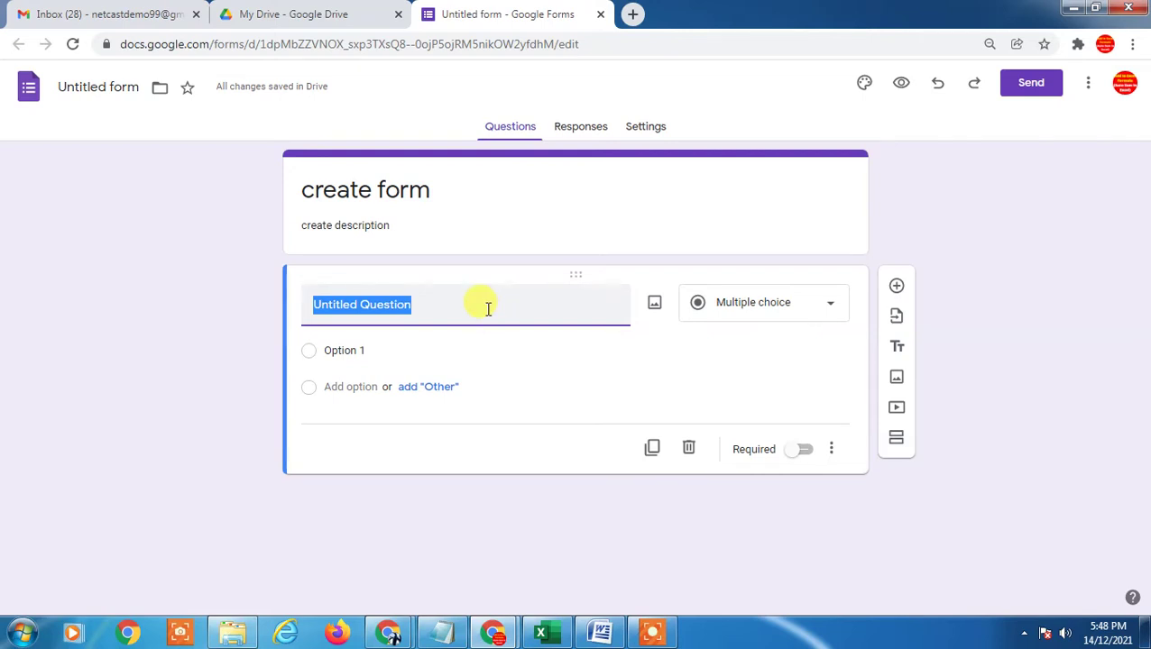
pyautogui.write('what is y')
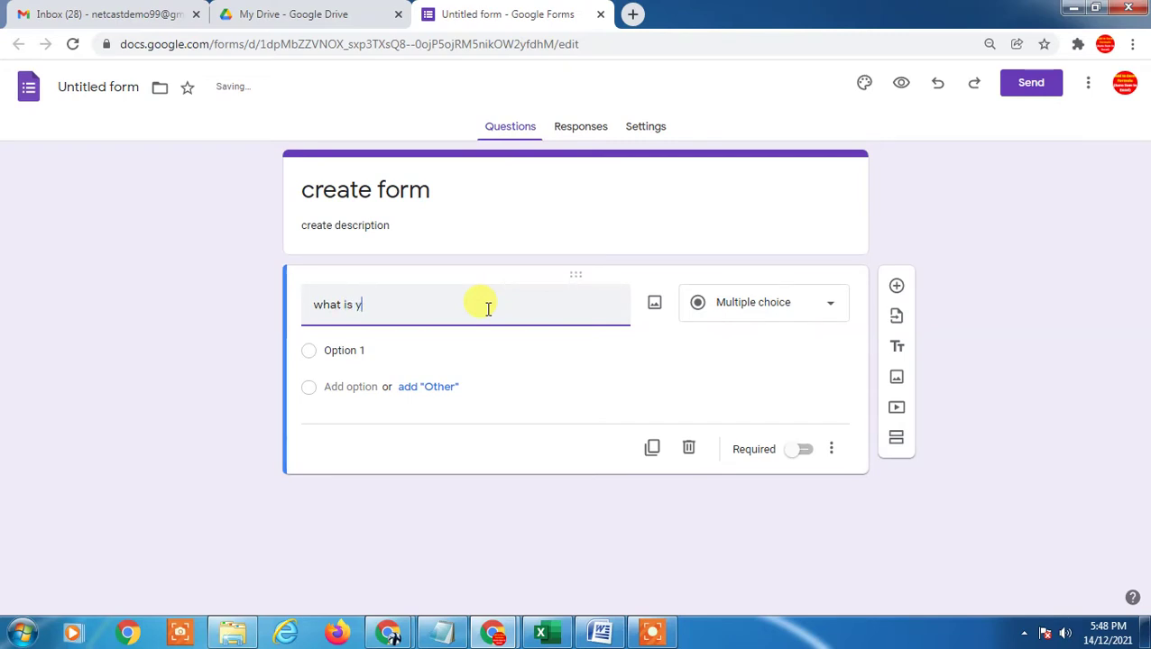
pyautogui.write('our name?')
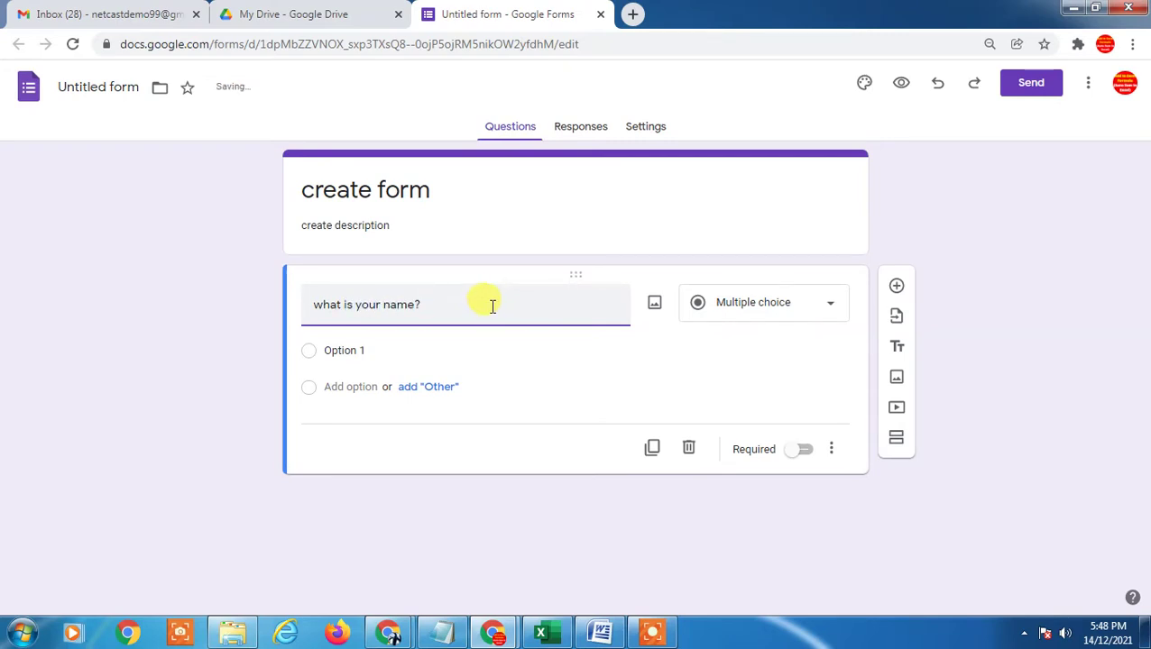
pyautogui.click(819, 313)
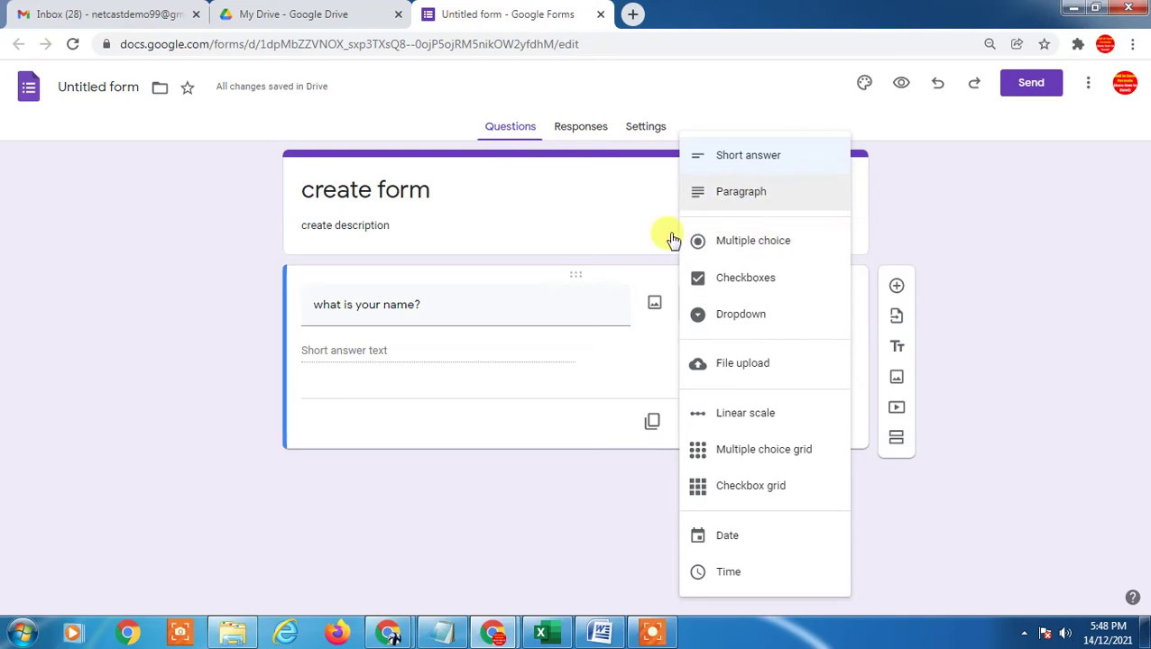
pyautogui.click(748, 154)
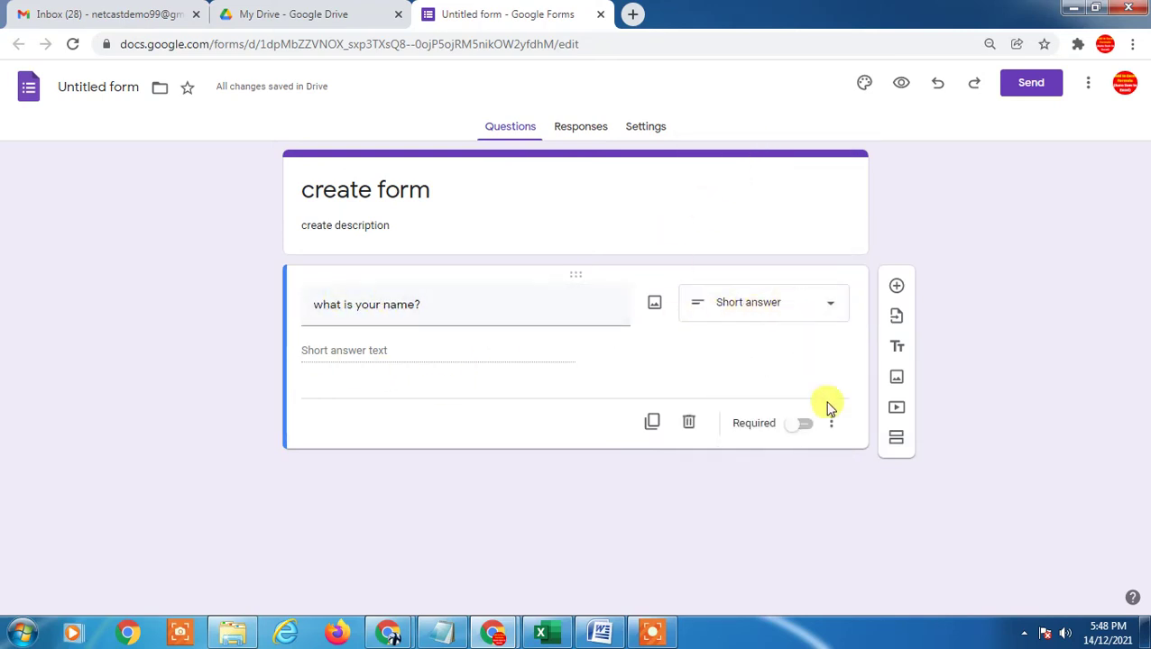
pyautogui.click(797, 425)
pyautogui.click(496, 301)
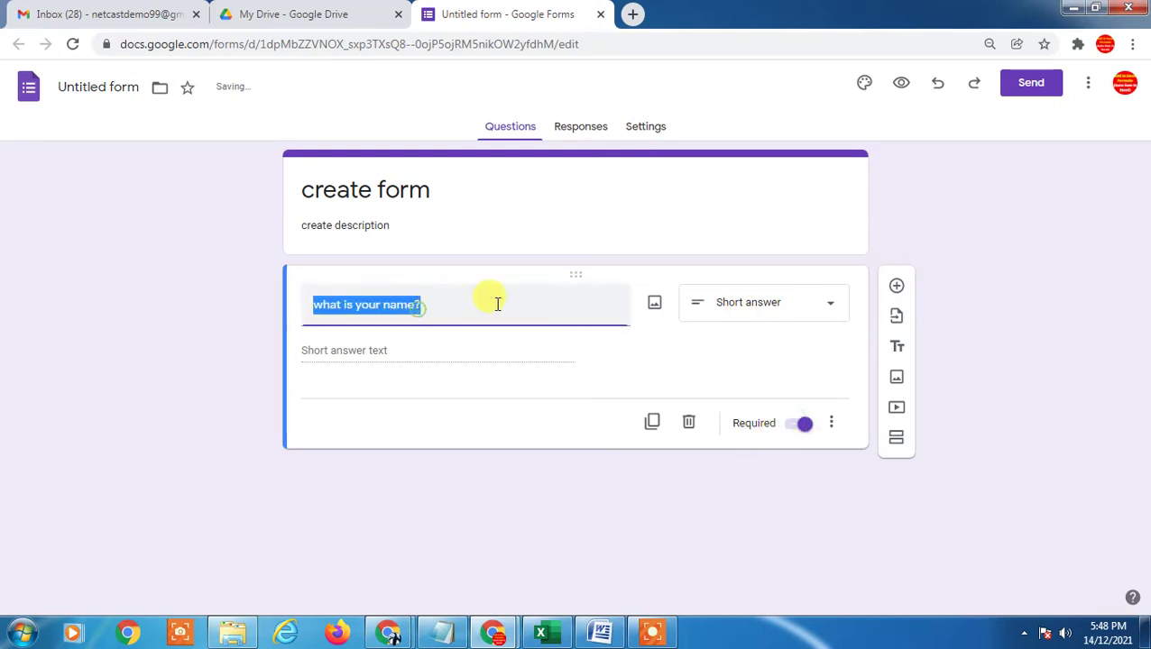
pyautogui.click(498, 305)
pyautogui.press('BackSpace')
pyautogui.press('BackSpace')
pyautogui.press('BackSpace')
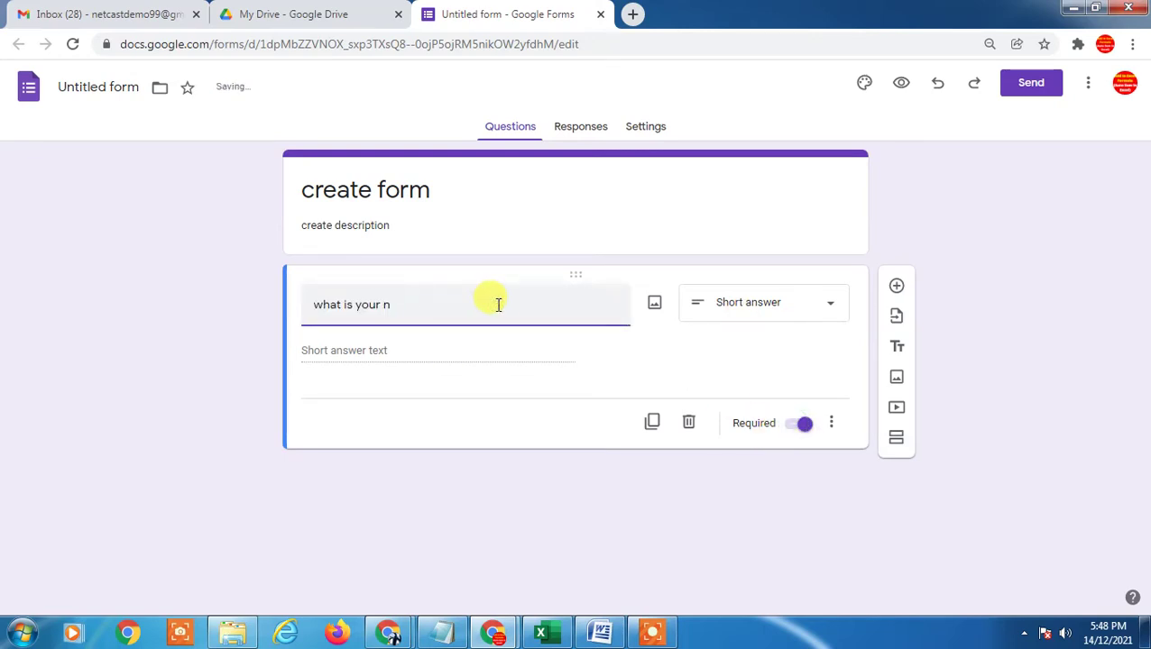
# Finish the name title and add a multiple-choice question 'what is your gender?'.
pyautogui.write('ame')
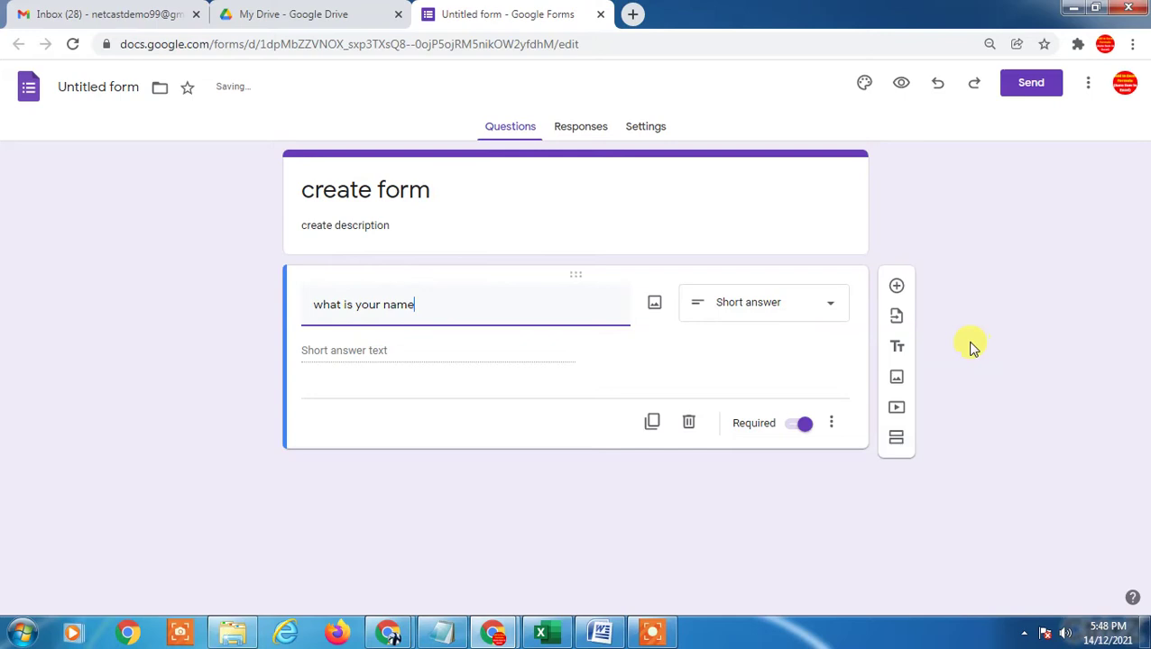
pyautogui.write('?')
pyautogui.click(895, 286)
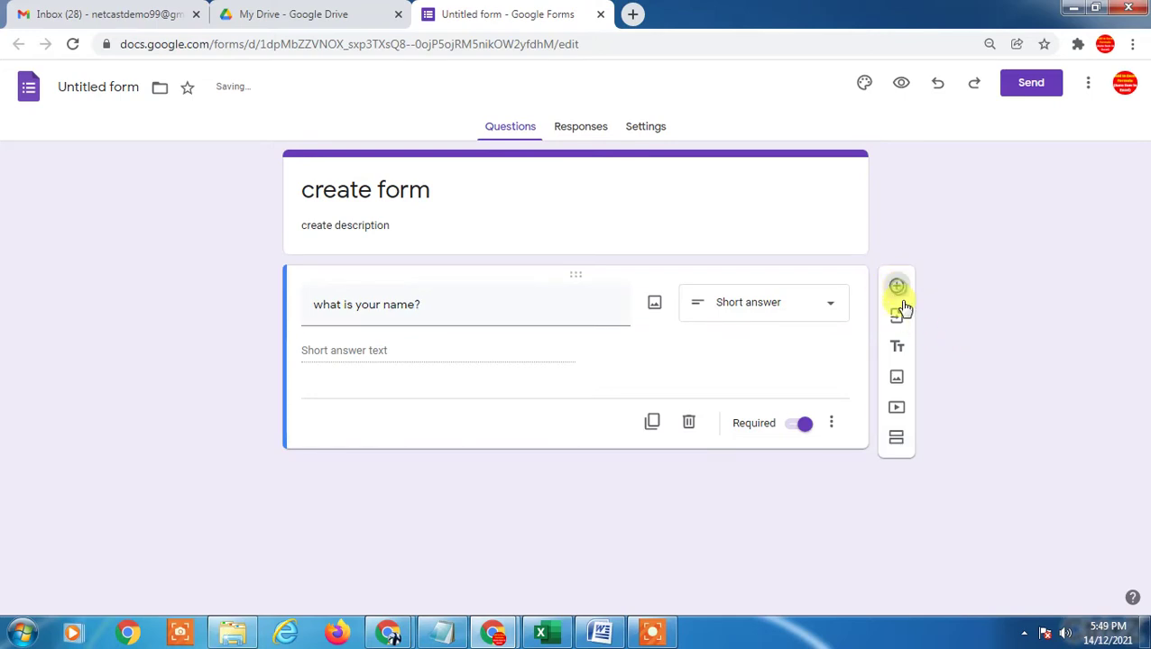
pyautogui.click(397, 427)
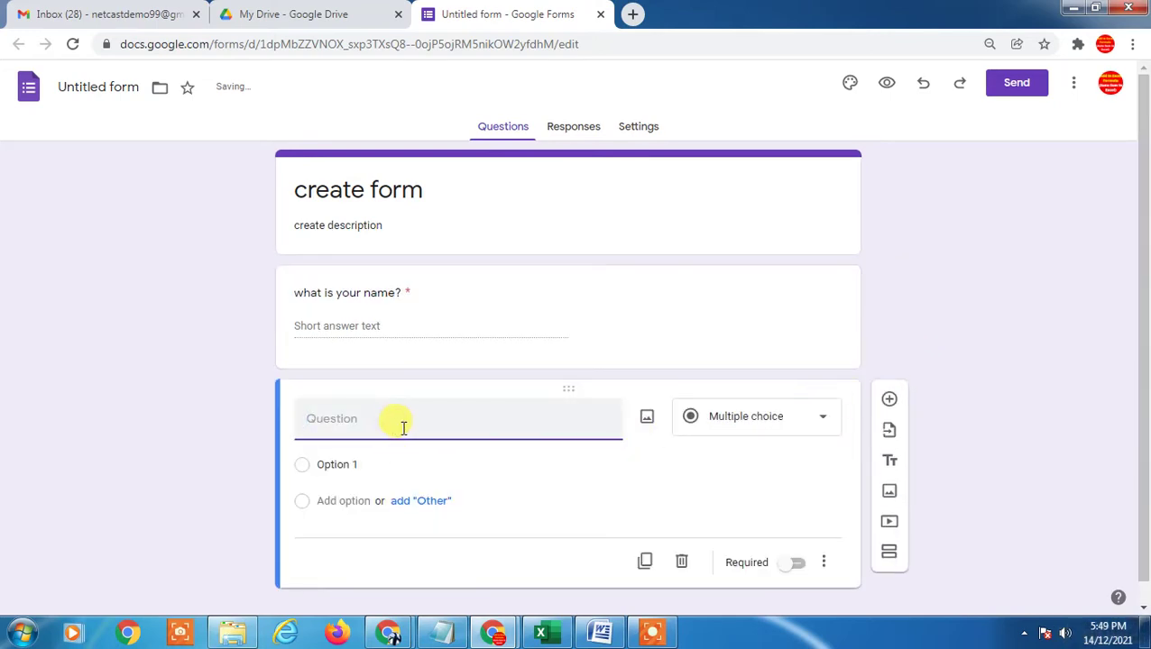
pyautogui.write('wh')
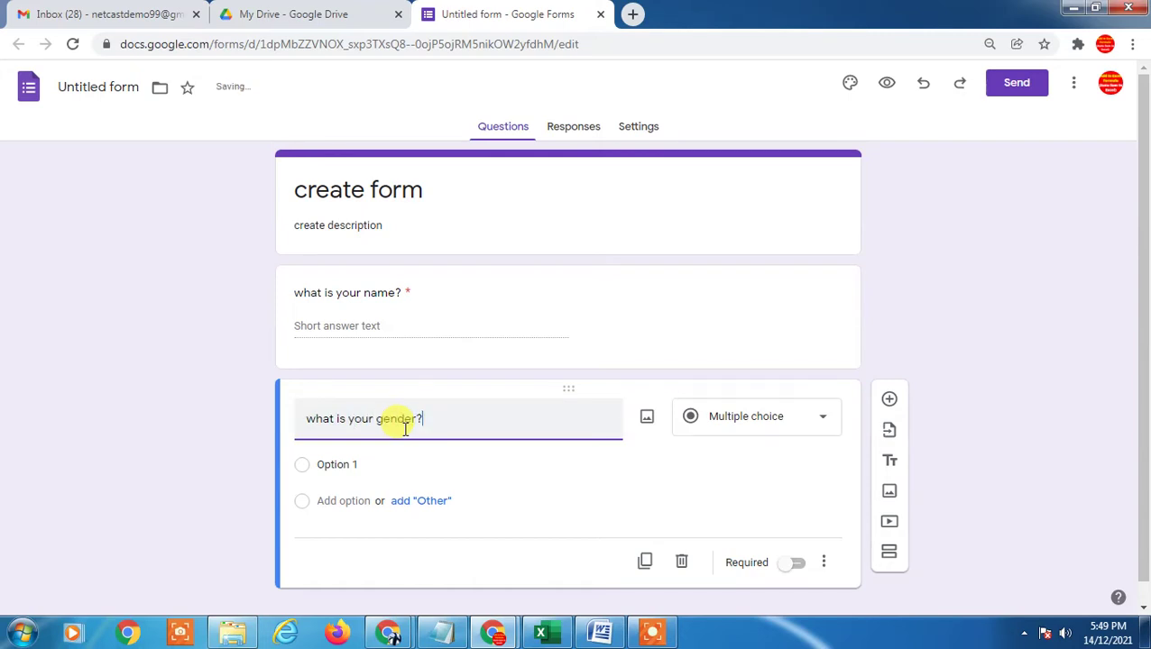
pyautogui.click(783, 418)
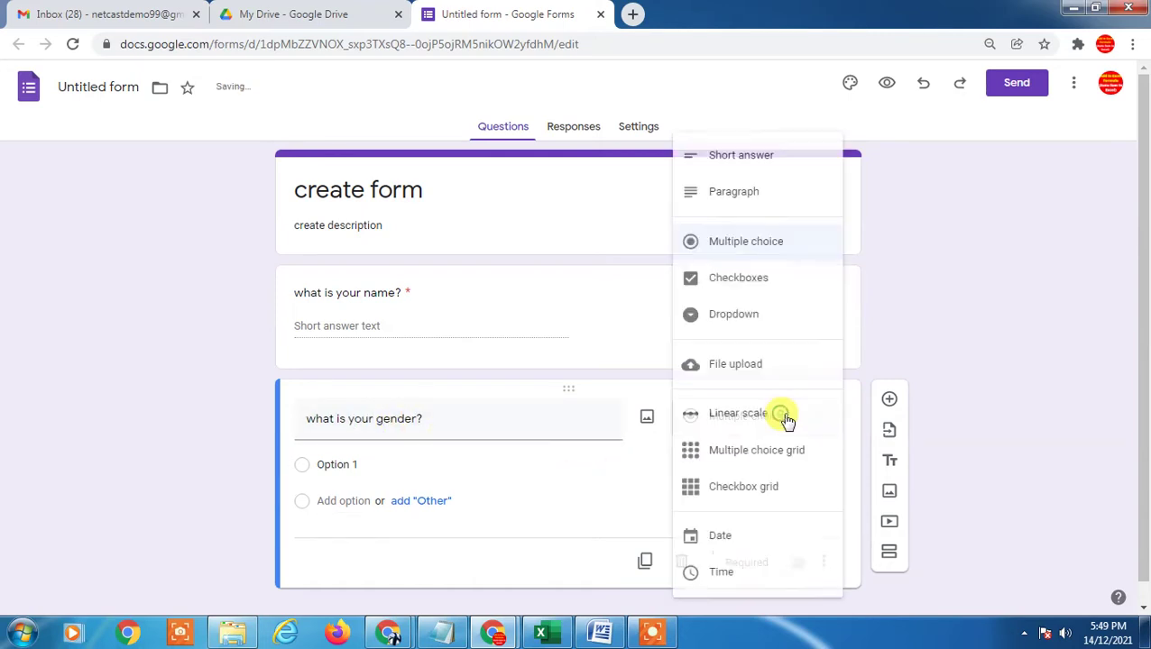
pyautogui.click(765, 250)
# Give the gender question options Famel and Male and make it required.
pyautogui.click(335, 462)
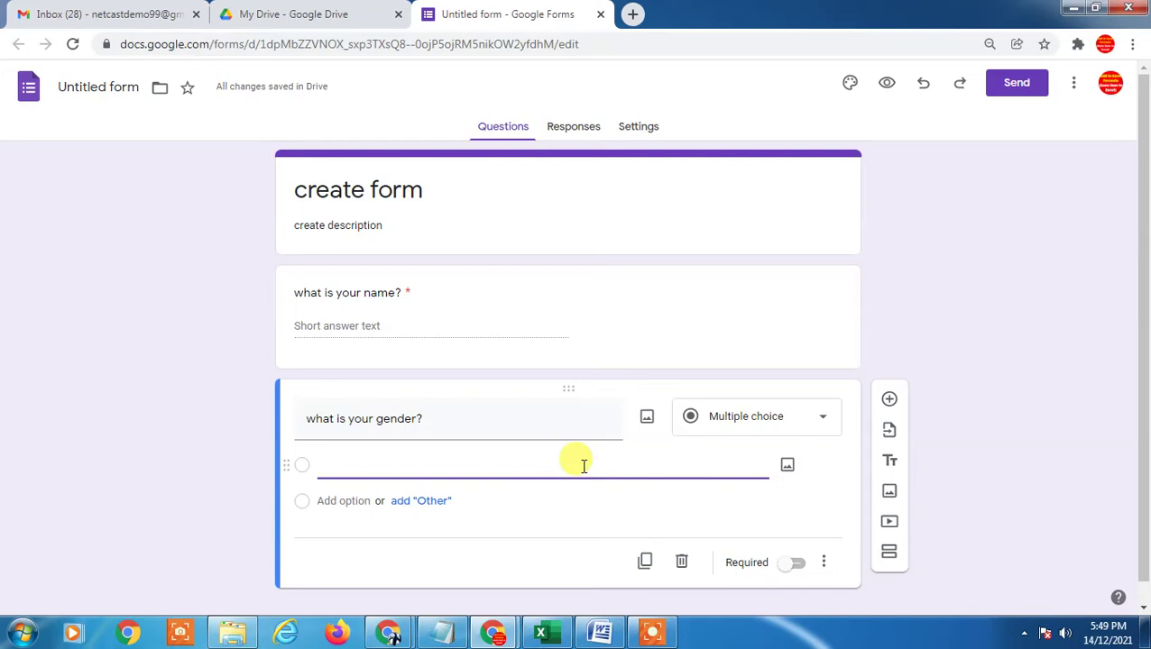
pyautogui.write('Famel')
pyautogui.press('Tab')
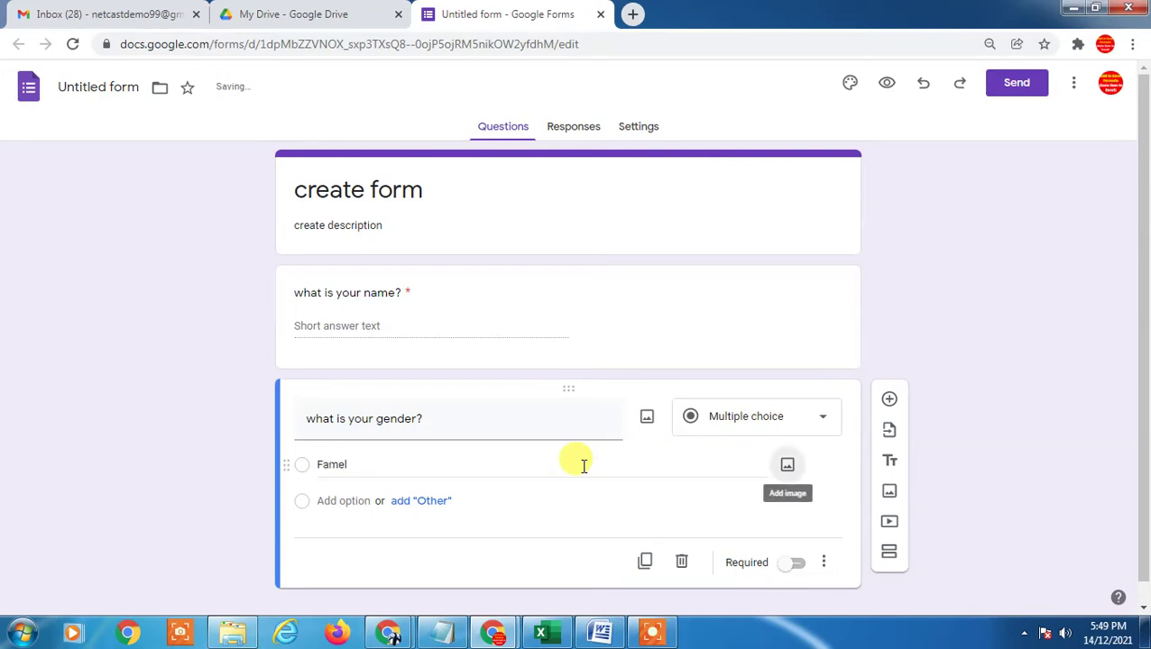
pyautogui.click(343, 502)
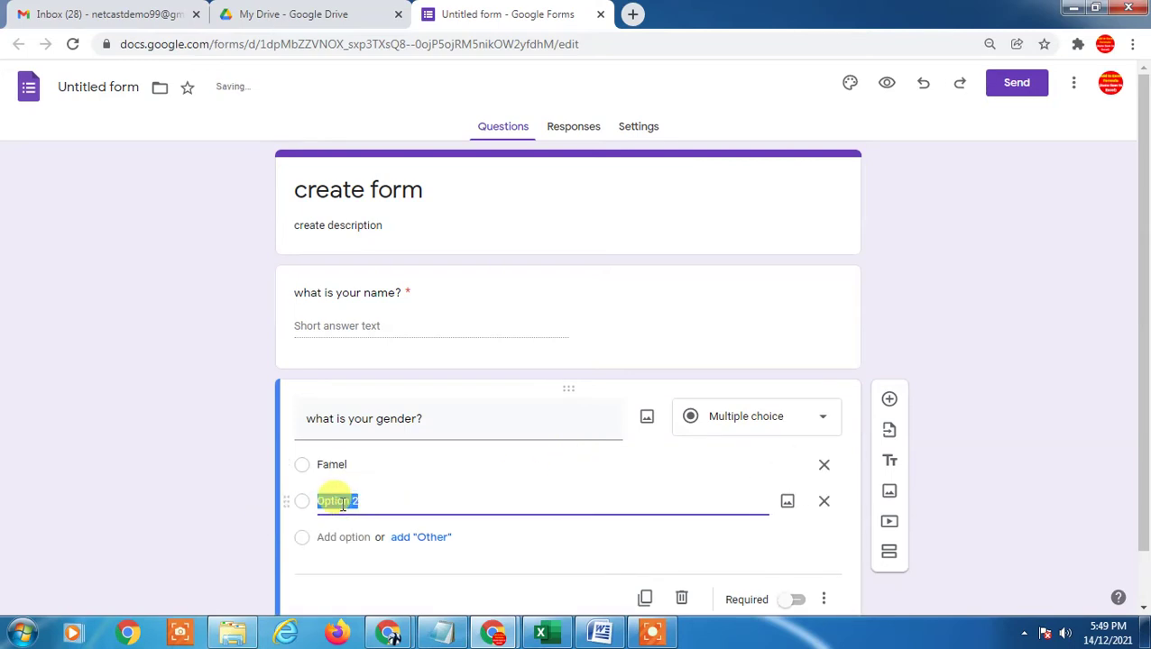
pyautogui.click(236, 485)
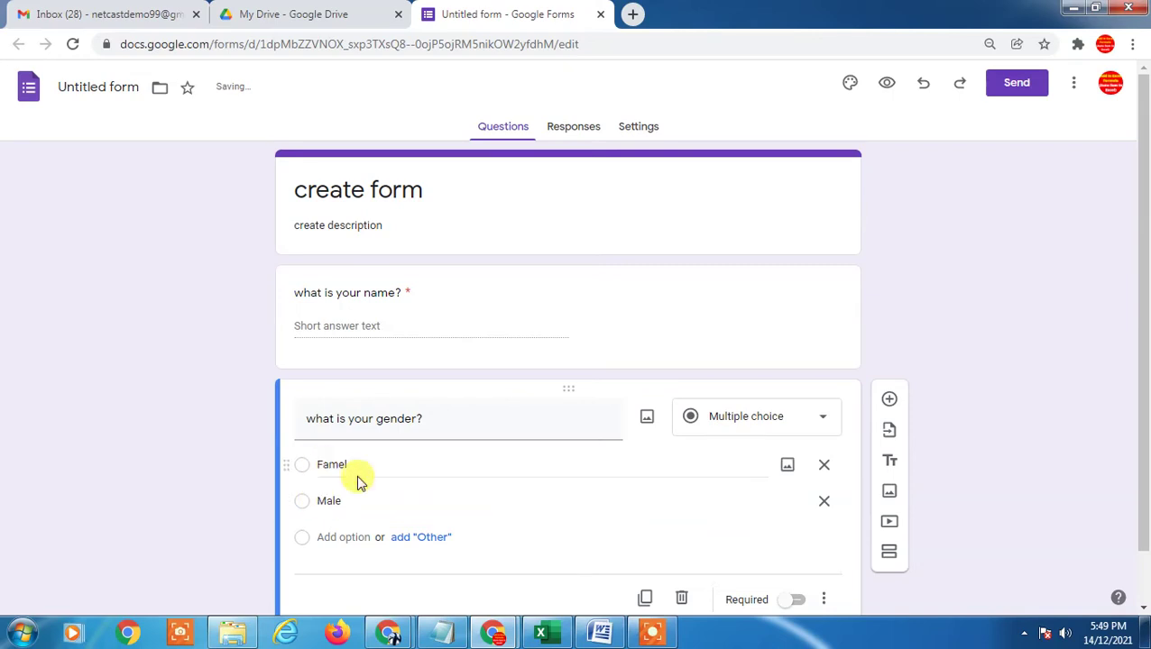
pyautogui.click(302, 505)
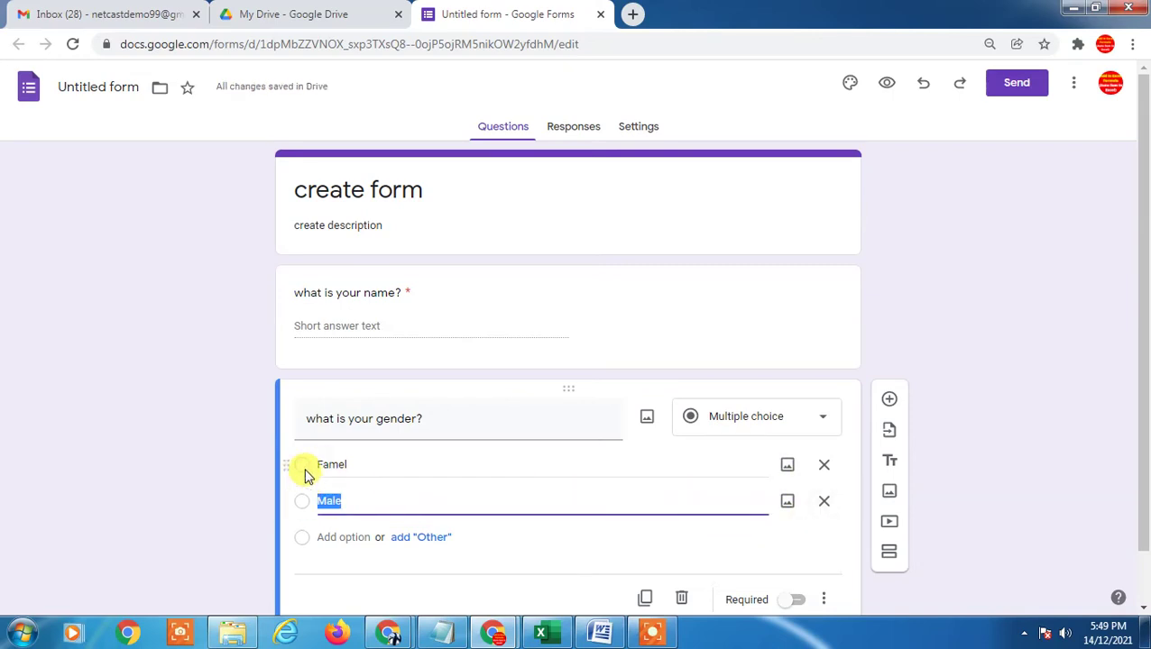
pyautogui.click(152, 391)
pyautogui.scroll(-1, 901, 529)
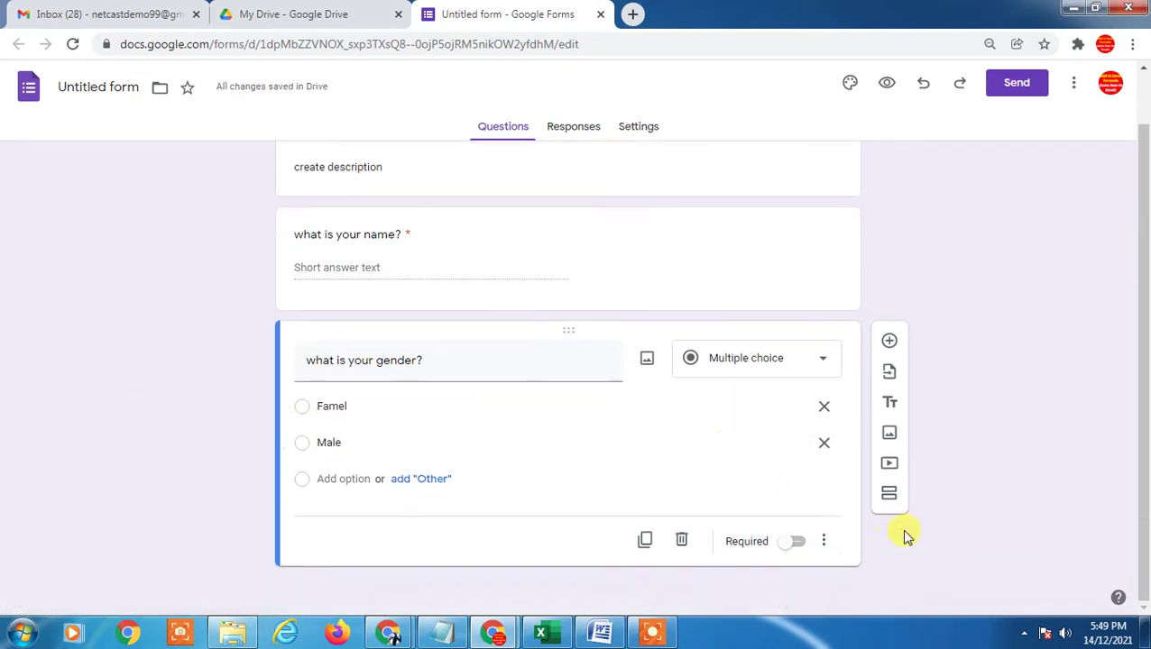
pyautogui.click(796, 542)
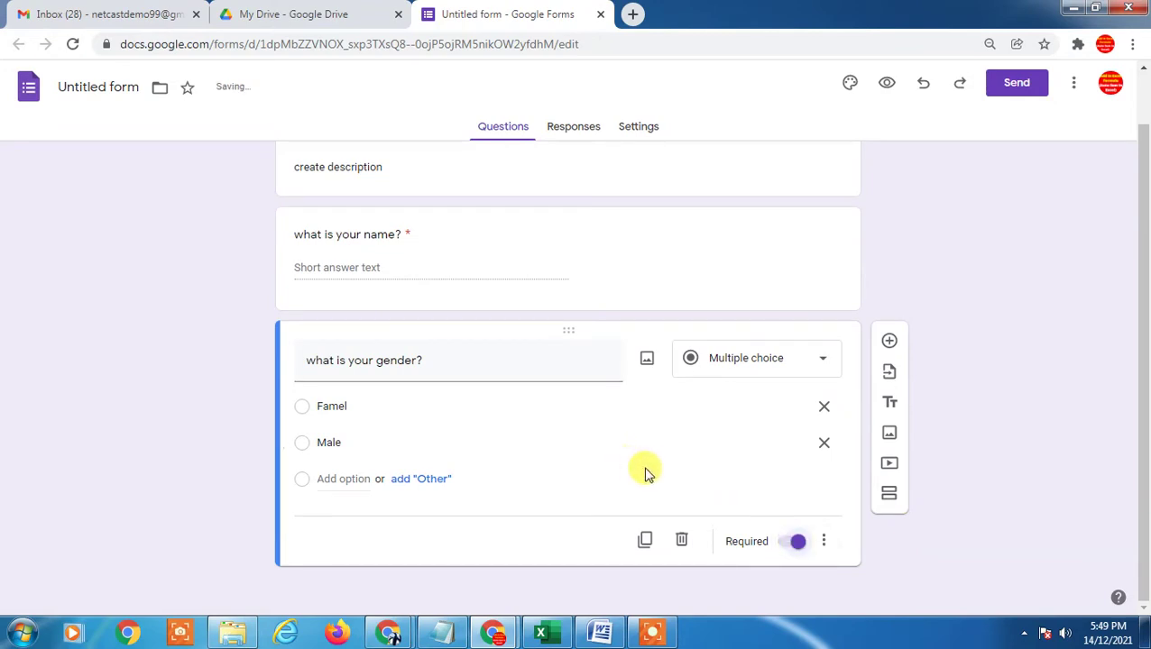
# Add a third question 'What is color of sky?' using the Checkboxes type.
pyautogui.click(890, 342)
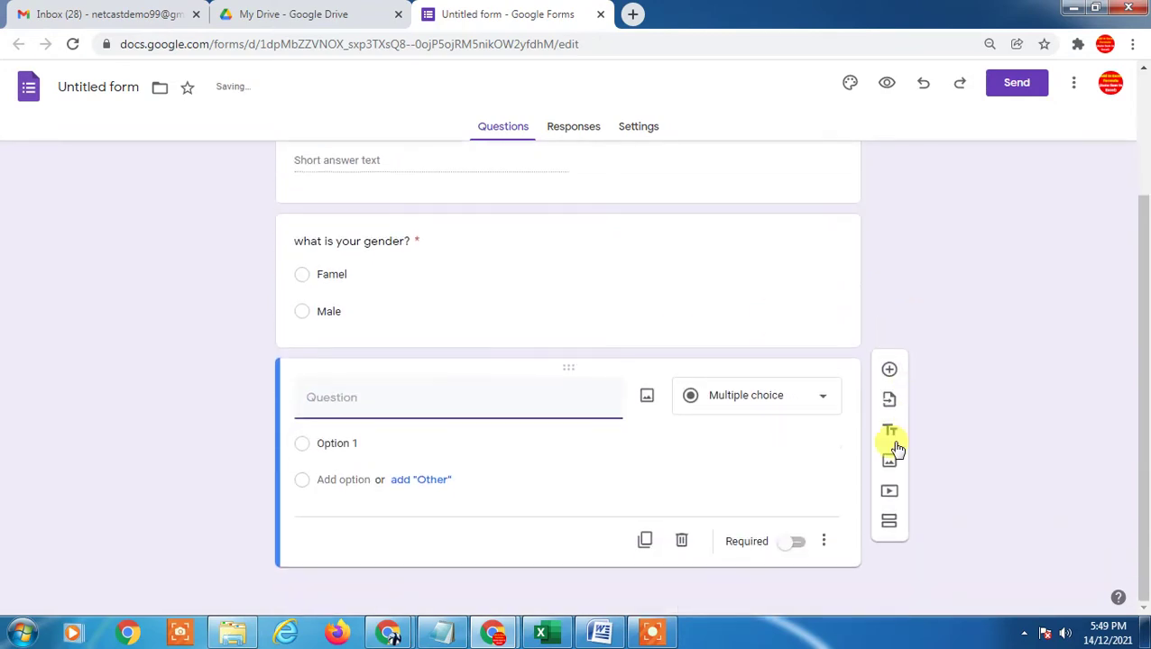
pyautogui.click(737, 395)
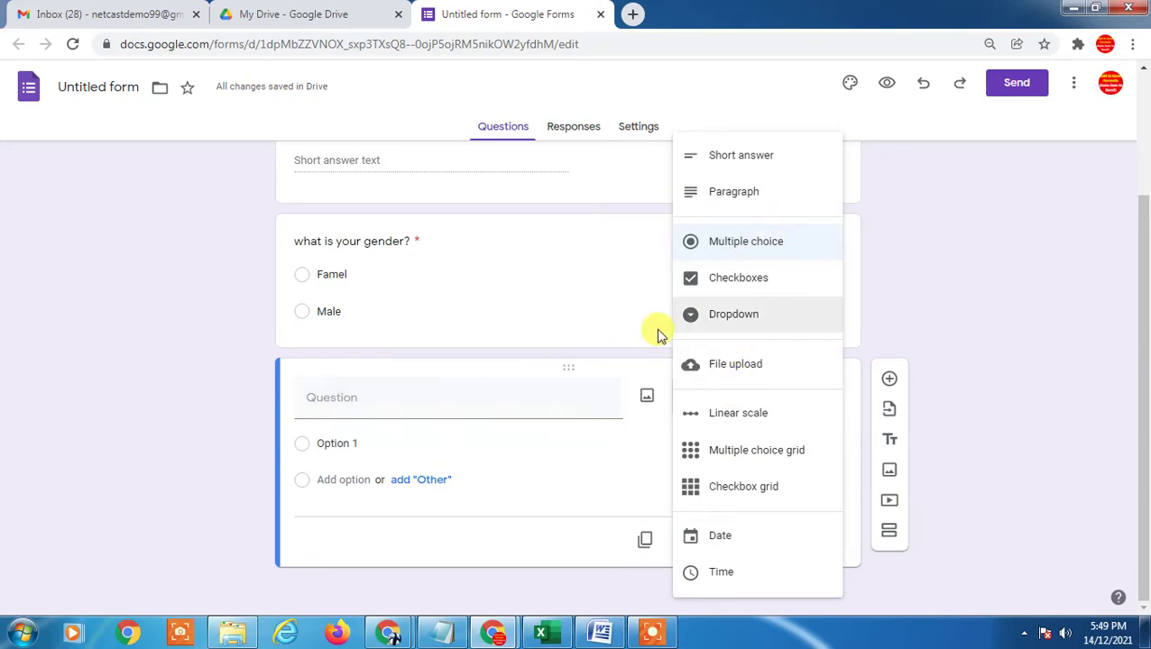
pyautogui.click(446, 397)
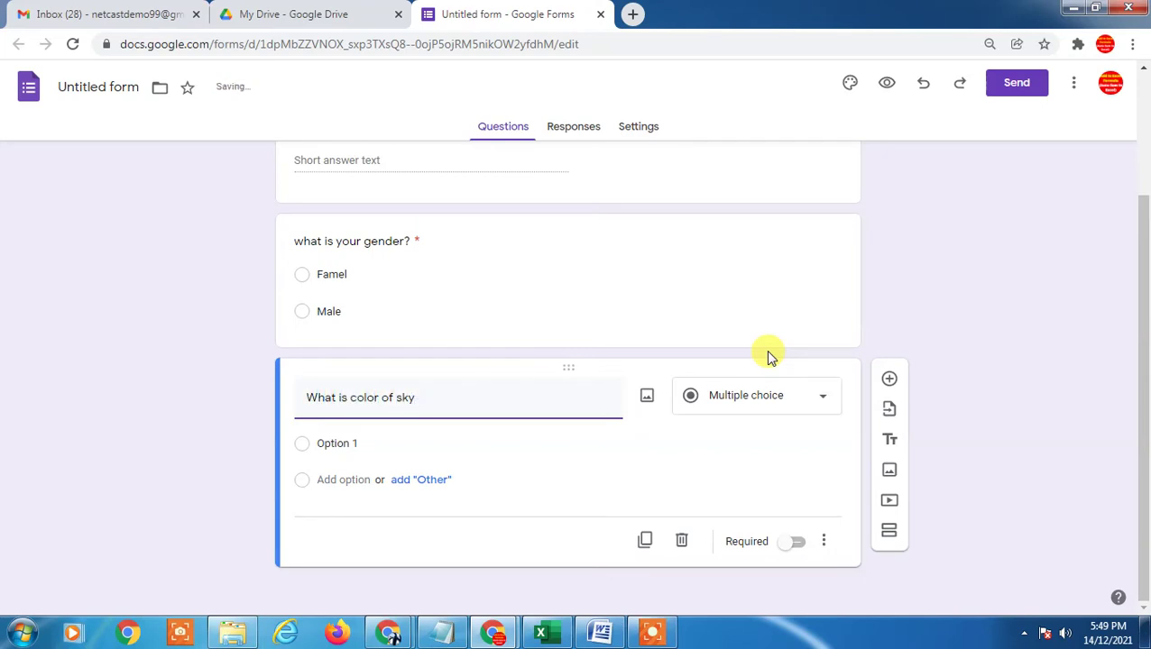
pyautogui.press('Tab')
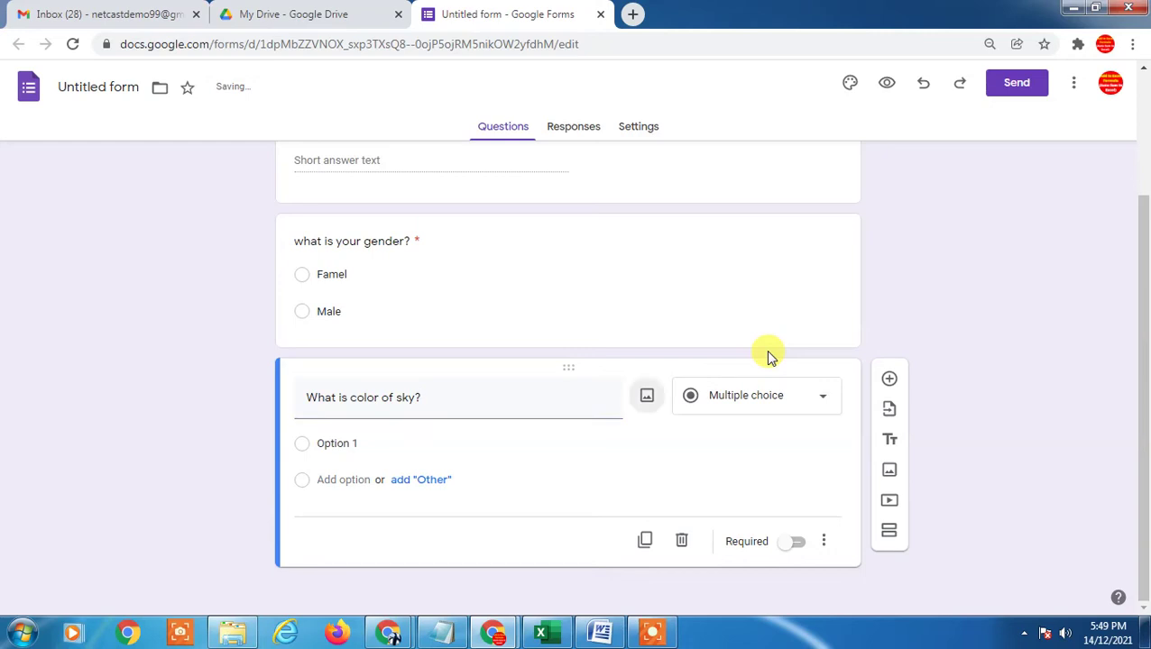
pyautogui.click(814, 397)
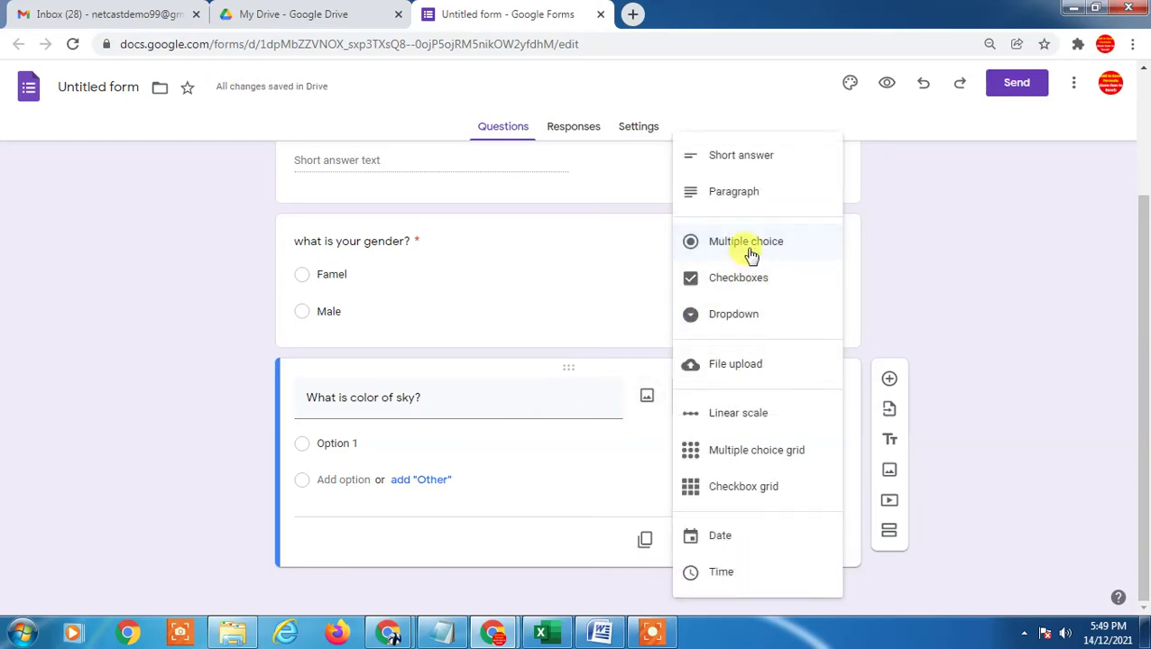
pyautogui.click(735, 277)
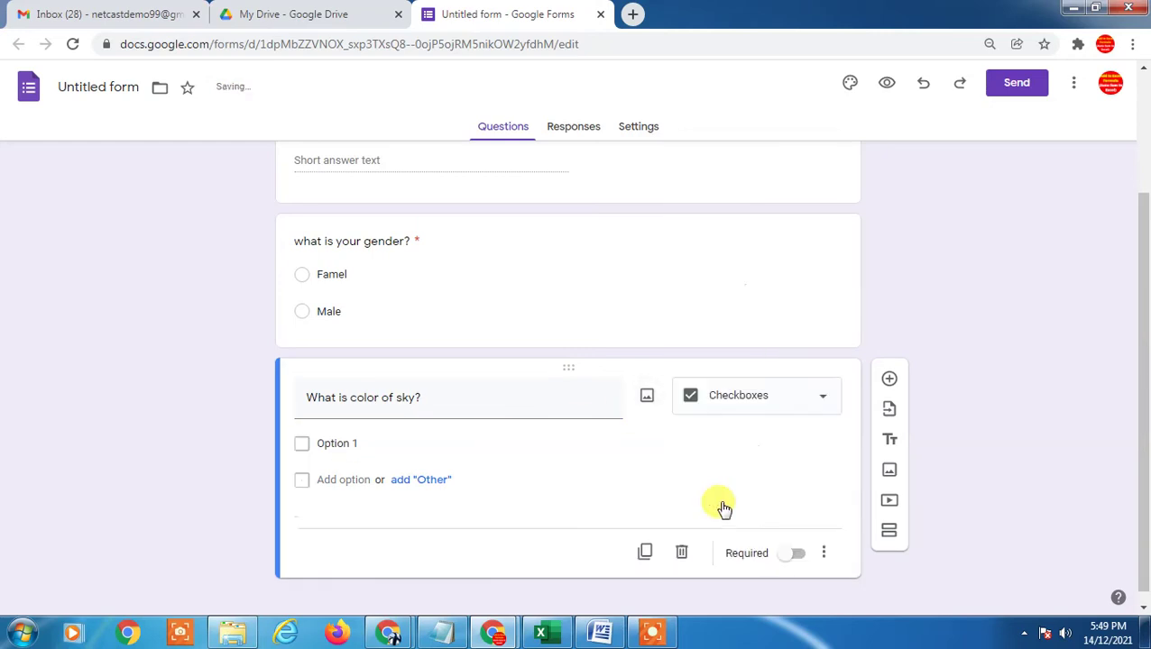
# Enter choices blue, red and yellow, remove Other, and make the sky question required.
pyautogui.click(343, 443)
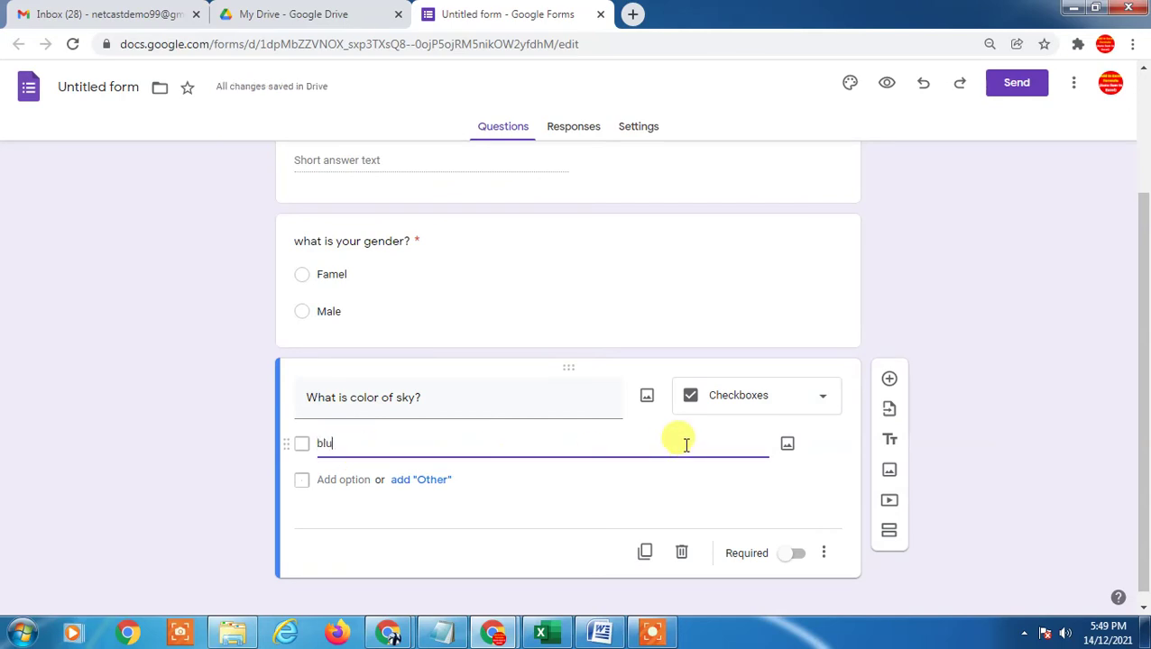
pyautogui.click(316, 480)
pyautogui.write('red')
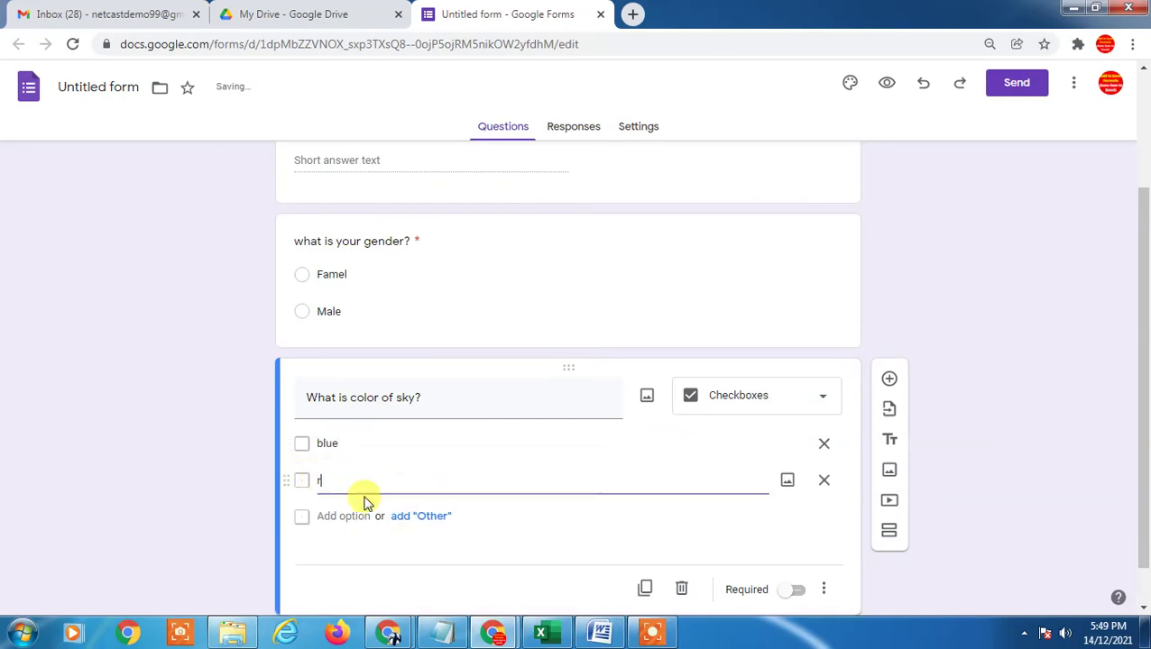
pyautogui.click(379, 541)
pyautogui.click(417, 519)
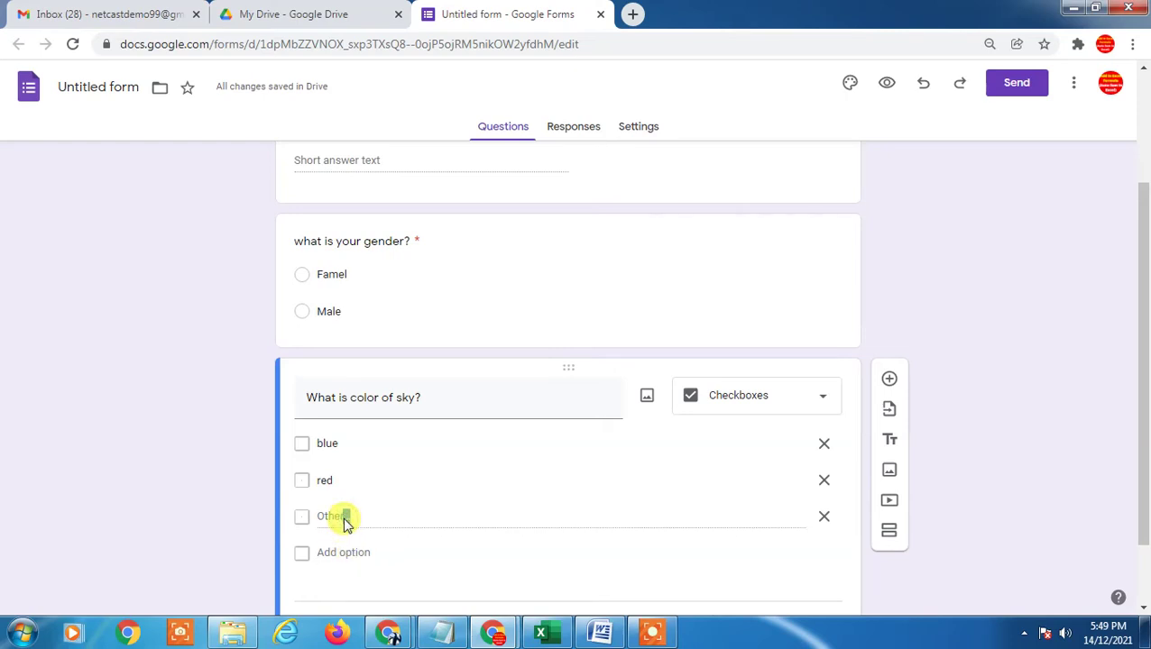
pyautogui.click(333, 520)
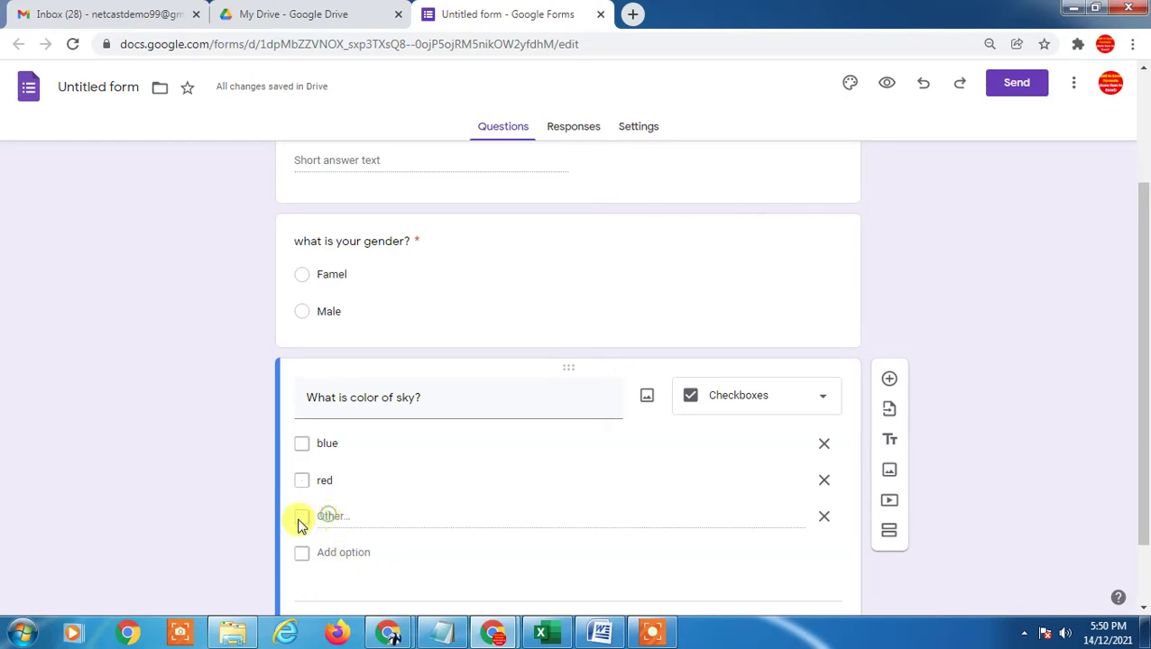
pyautogui.click(342, 552)
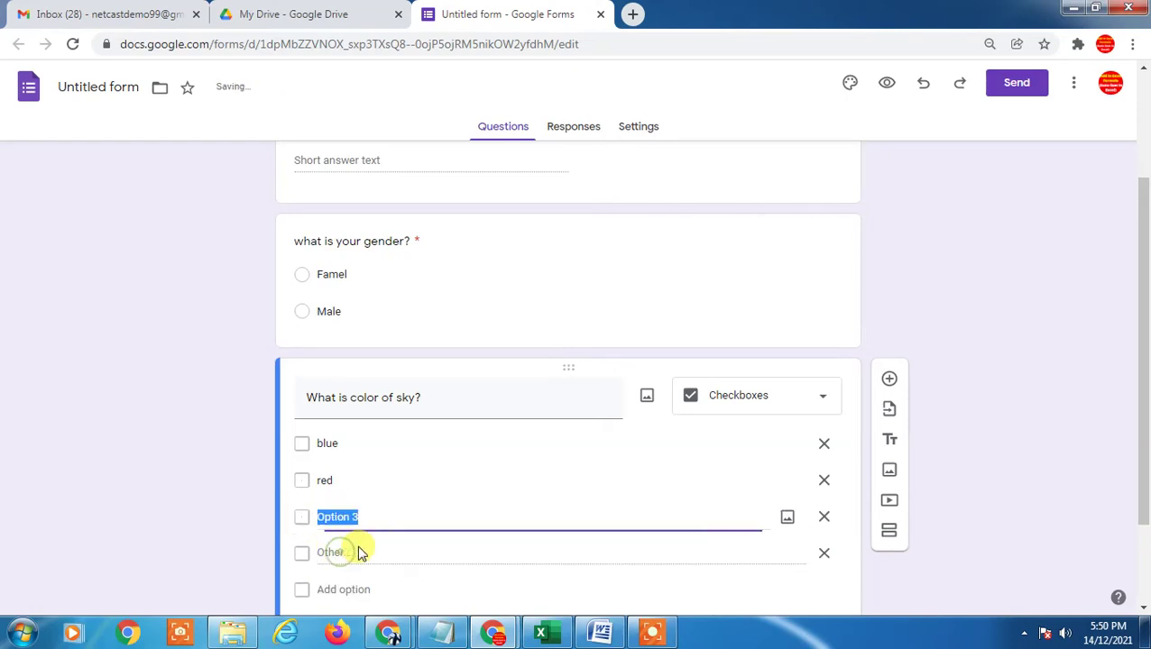
pyautogui.click(823, 553)
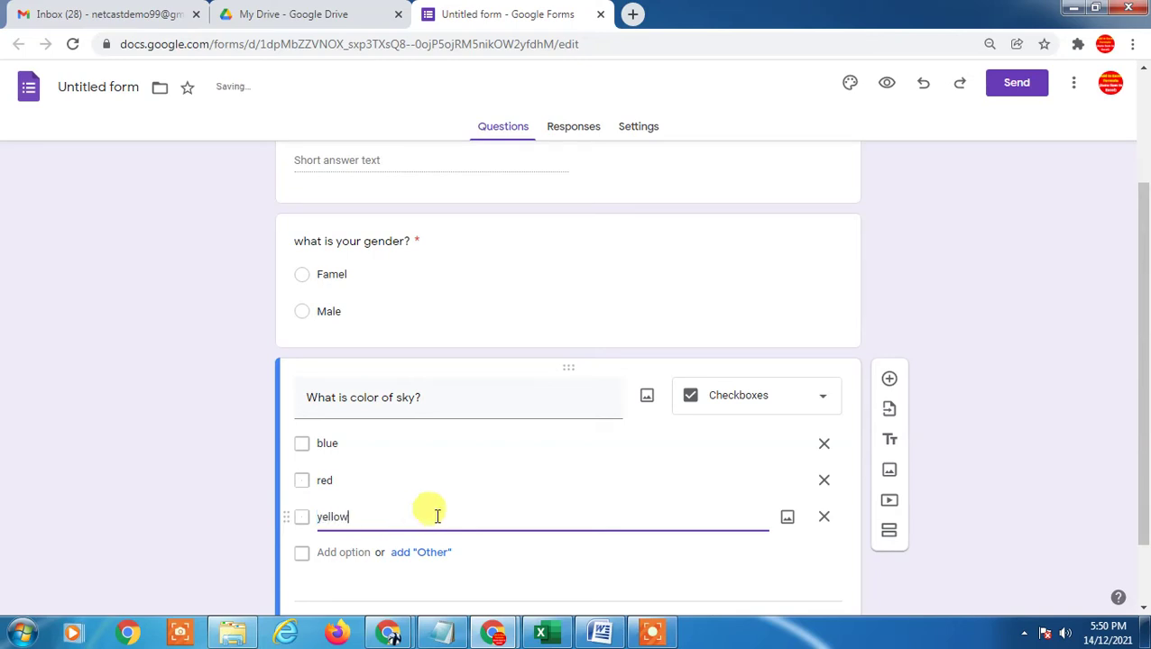
pyautogui.scroll(-2, 302, 501)
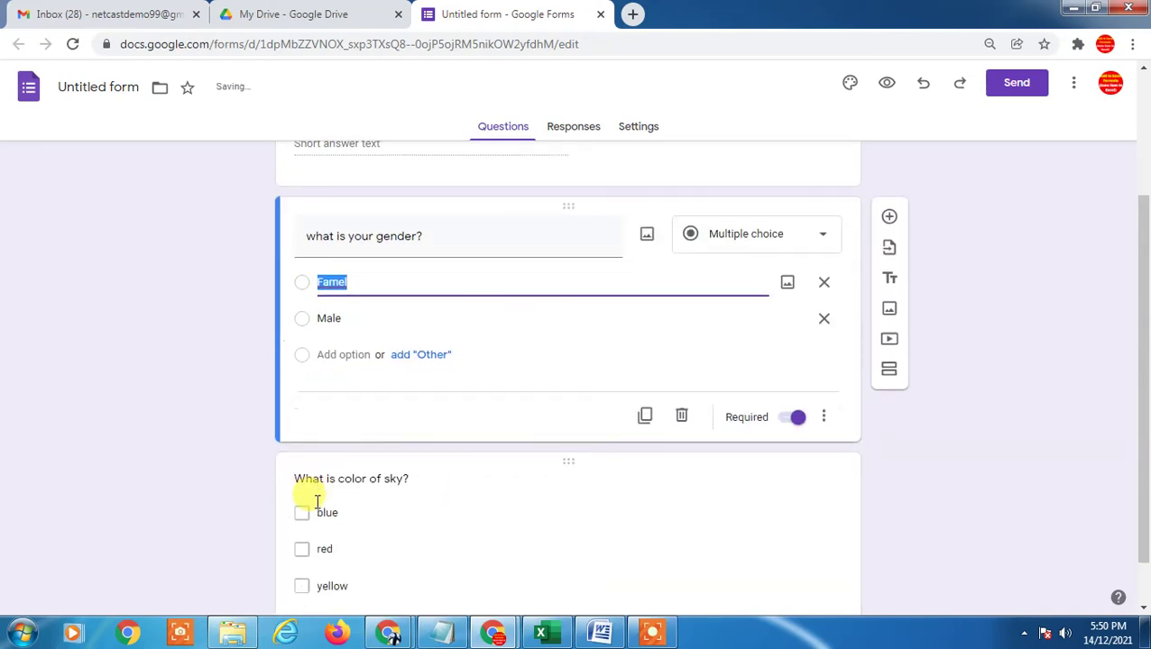
pyautogui.click(452, 456)
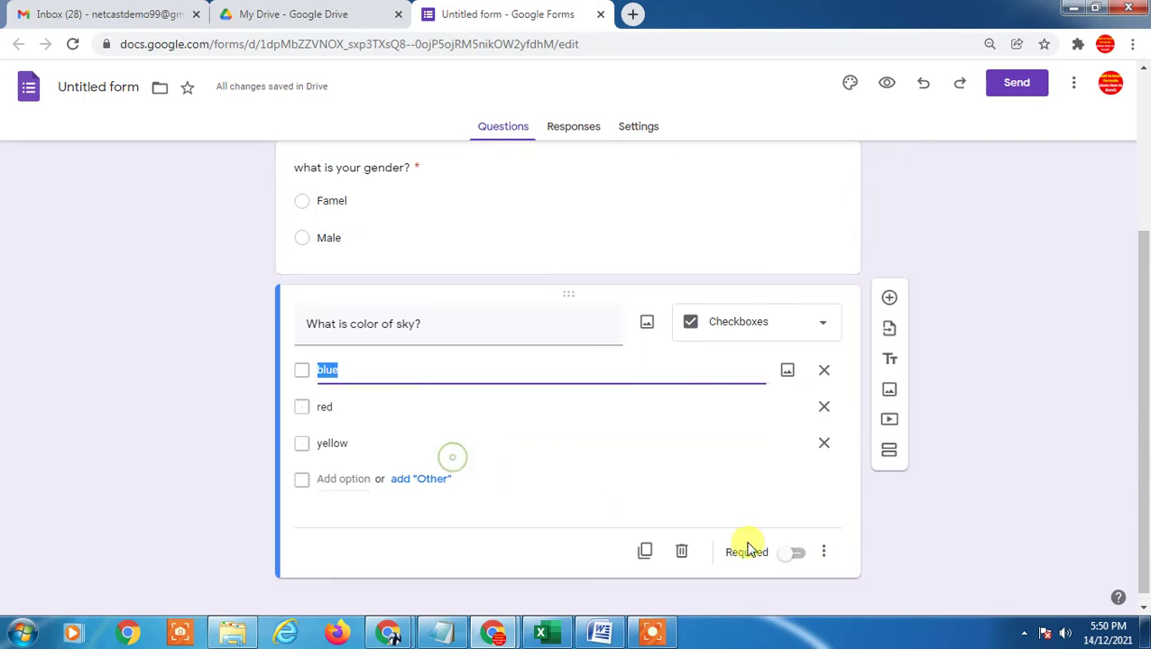
pyautogui.click(793, 553)
pyautogui.scroll(4, 745, 481)
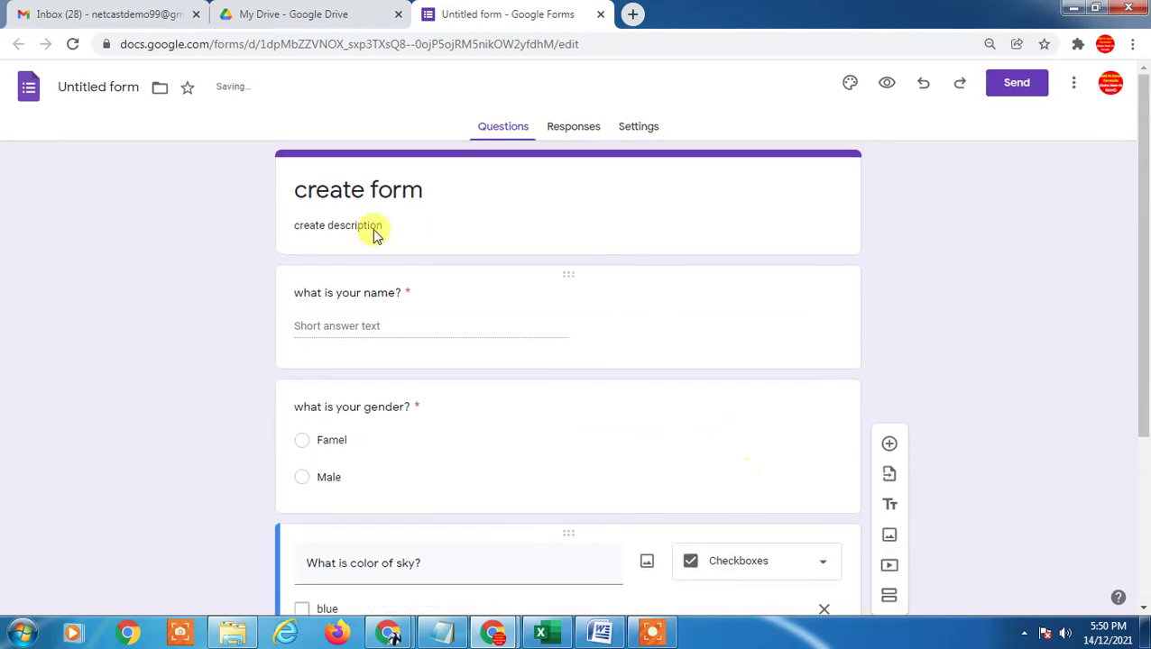
# From the Responses tab, create a linked spreadsheet named 'create form response'.
pyautogui.click(566, 130)
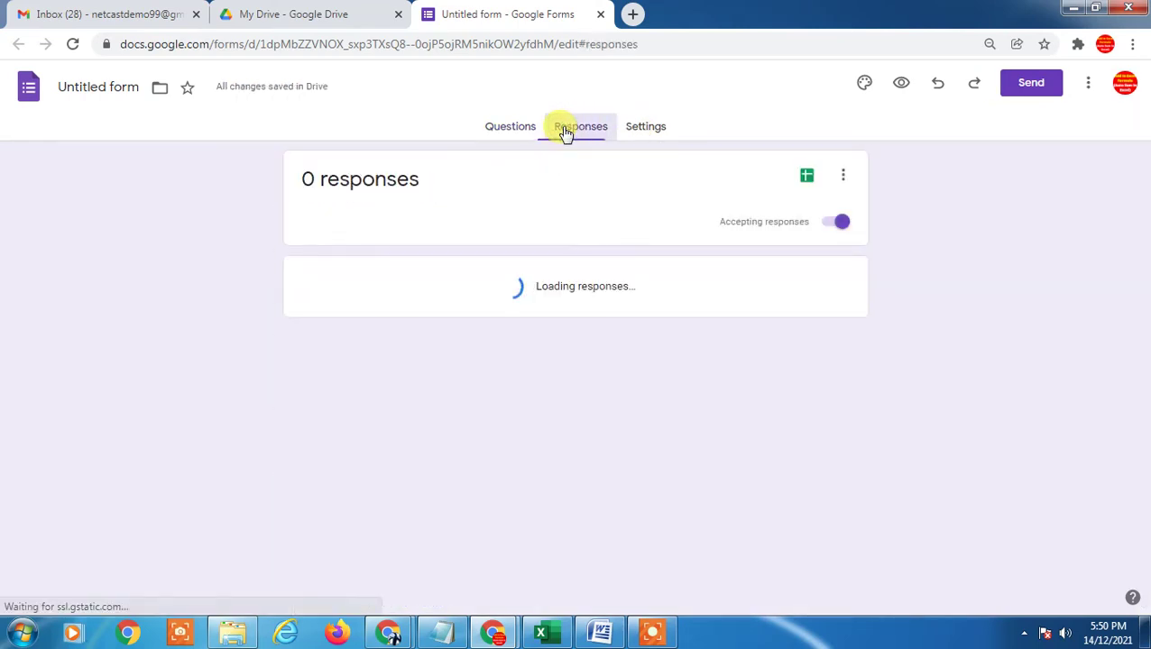
pyautogui.click(819, 182)
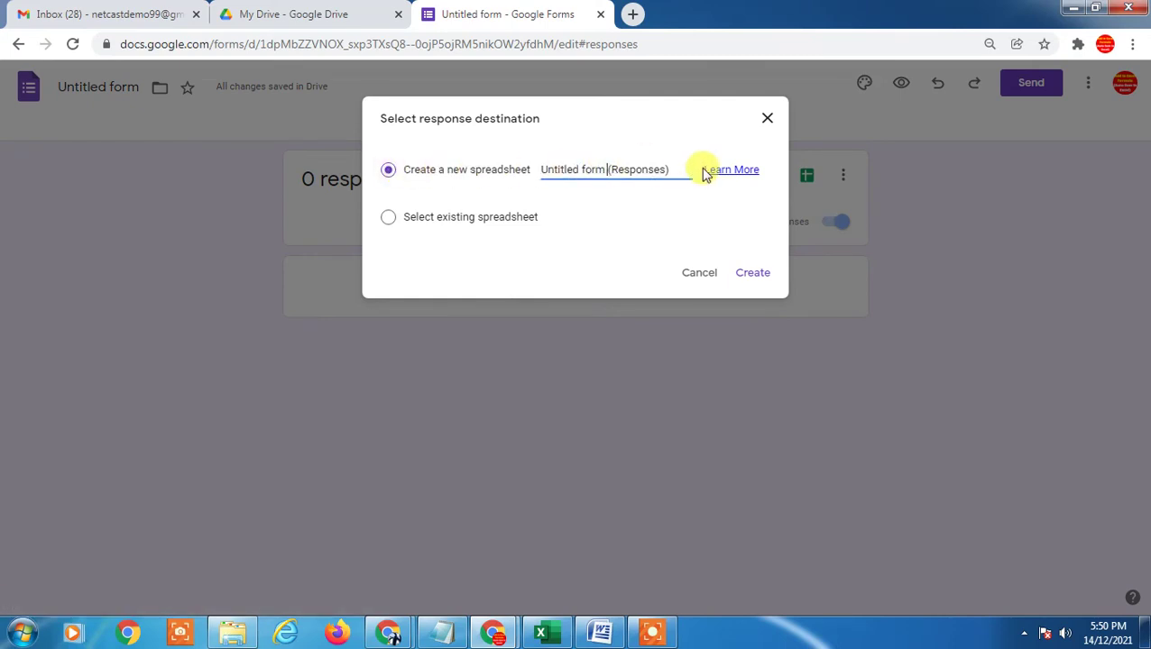
pyautogui.moveTo(686, 170); pyautogui.dragTo(460, 299)
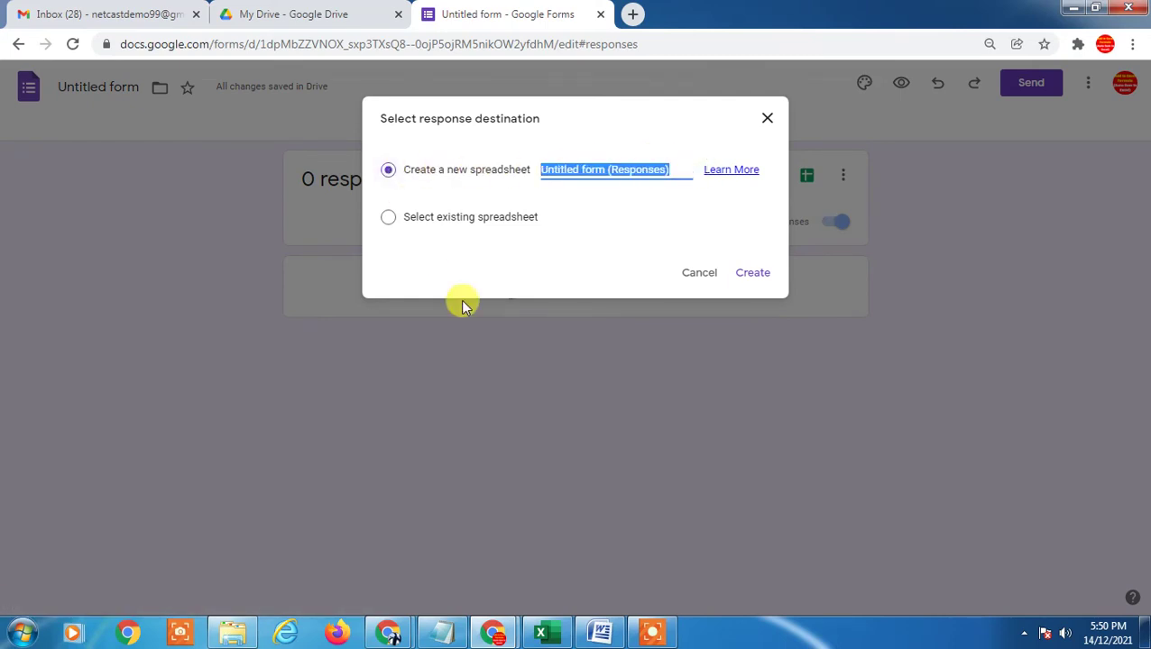
pyautogui.write('creame')
pyautogui.press('BackSpace')
pyautogui.press('BackSpace')
pyautogui.press('BackSpace')
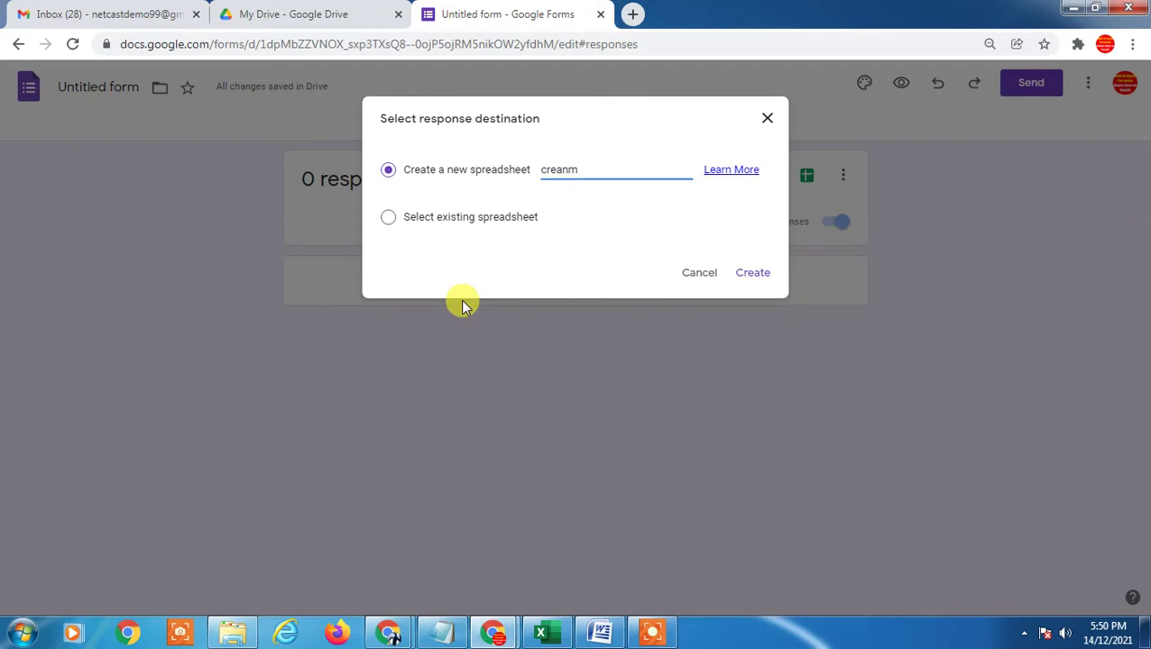
pyautogui.press('BackSpace')
pyautogui.press('BackSpace')
pyautogui.press('BackSpace')
pyautogui.write('create form response')
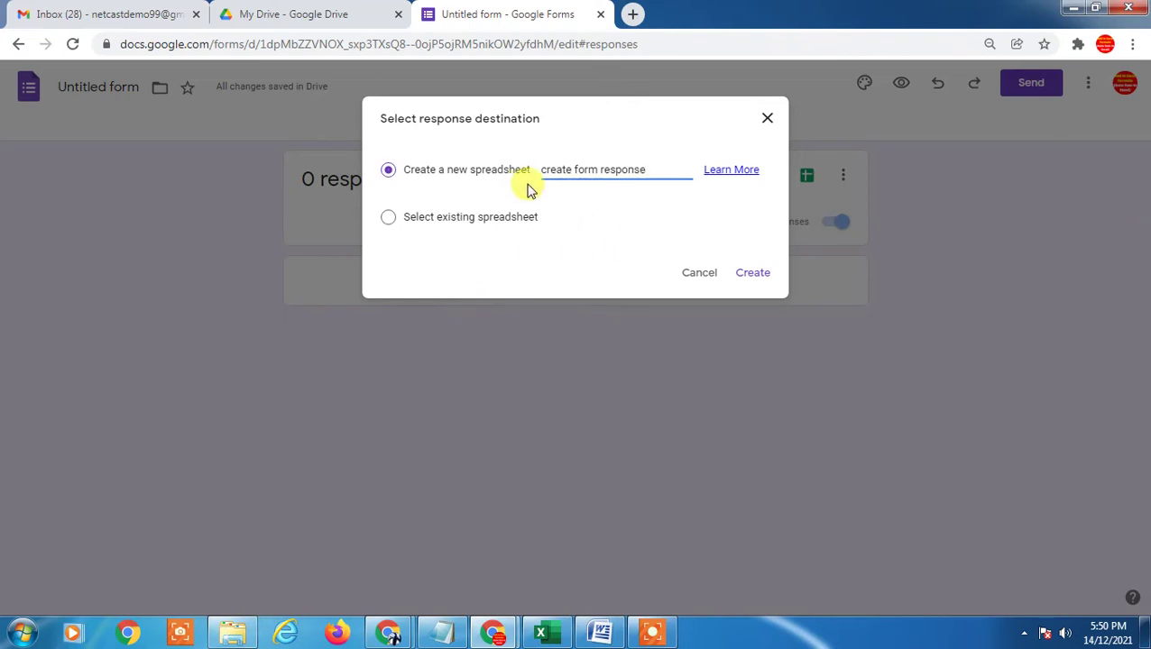
pyautogui.click(772, 280)
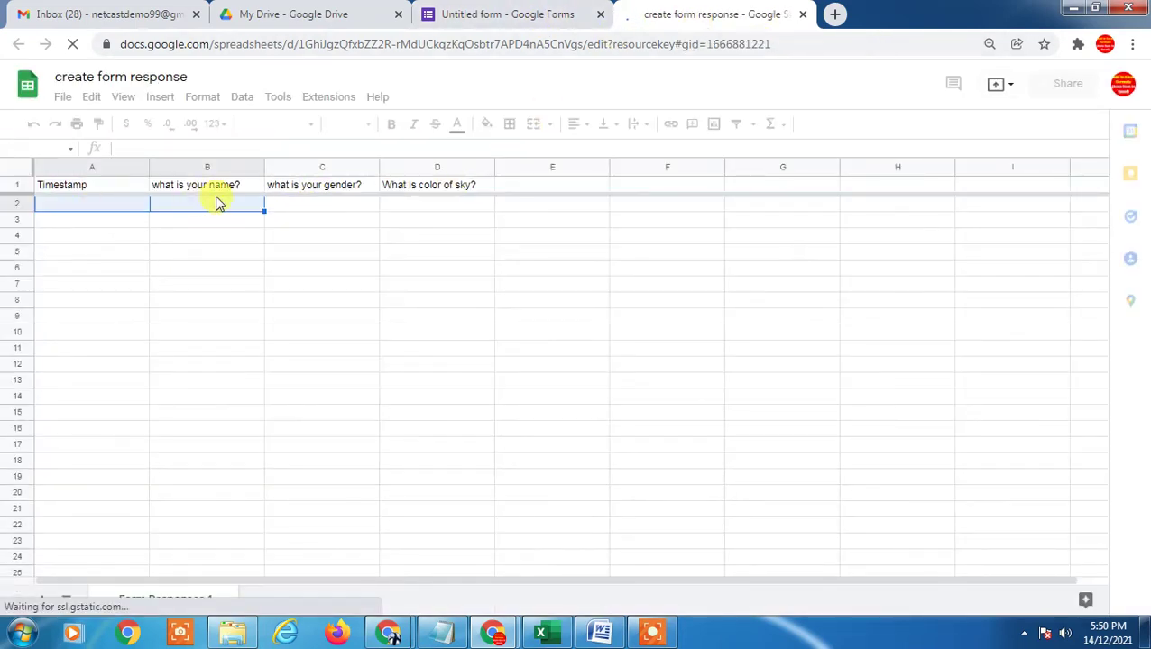
# Preview 'create form' as respondents see it, scroll through it, then return to the editor.
pyautogui.click(555, 11)
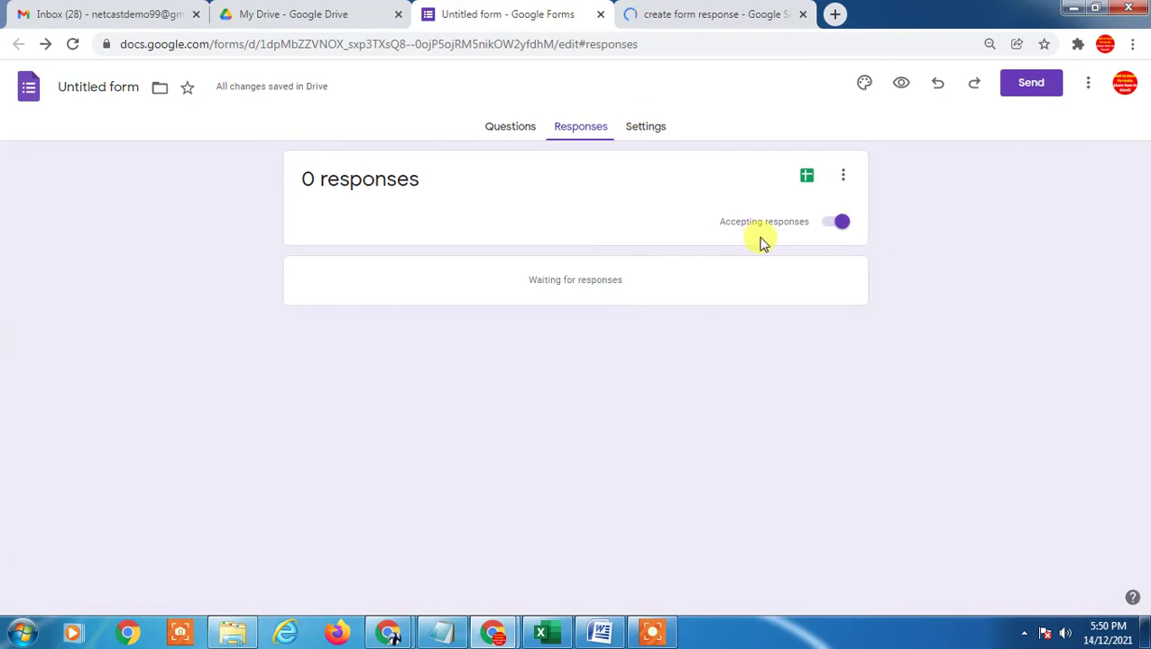
pyautogui.click(902, 84)
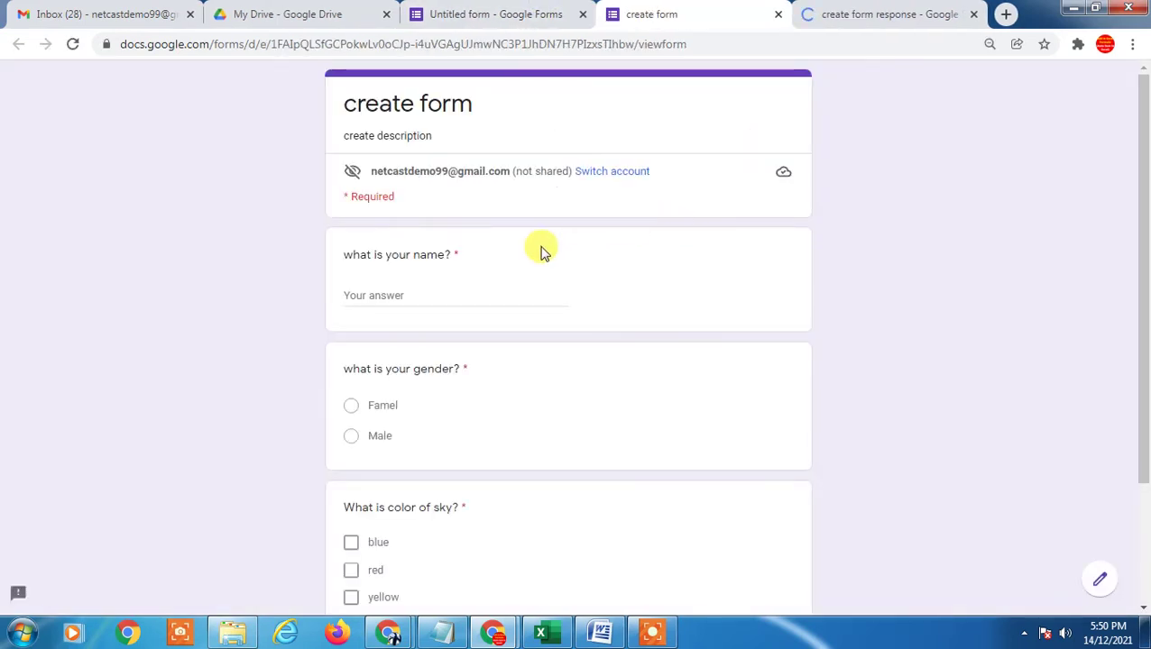
pyautogui.scroll(-3, 439, 287)
pyautogui.scroll(2, 372, 231)
pyautogui.scroll(-2, 328, 338)
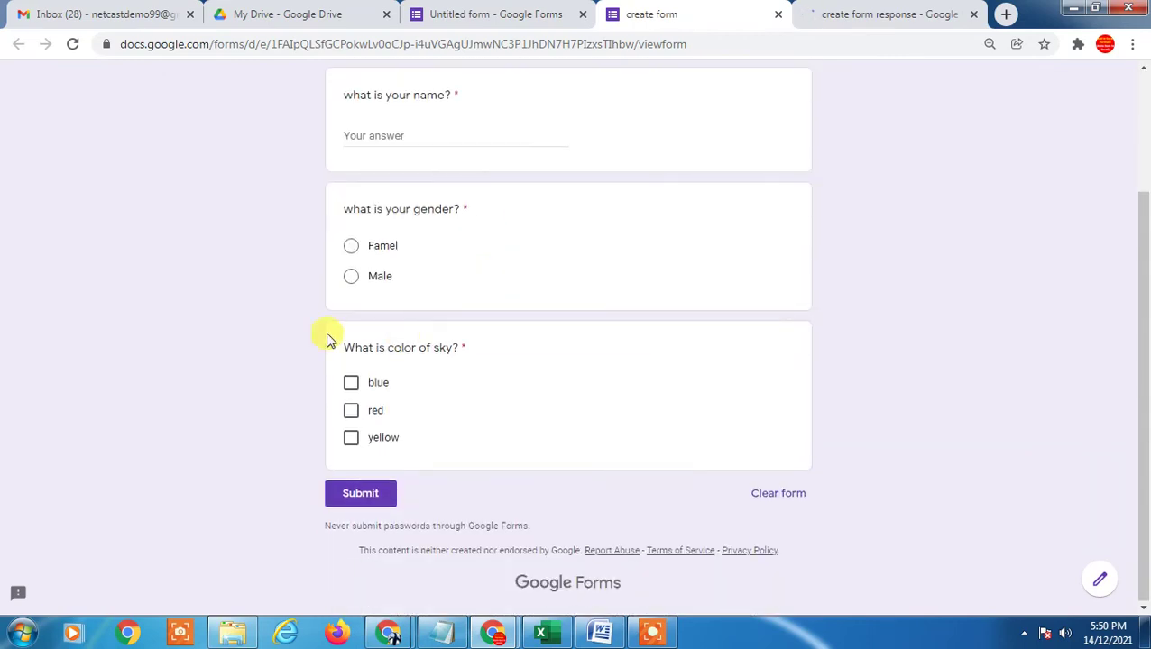
pyautogui.scroll(2, 389, 280)
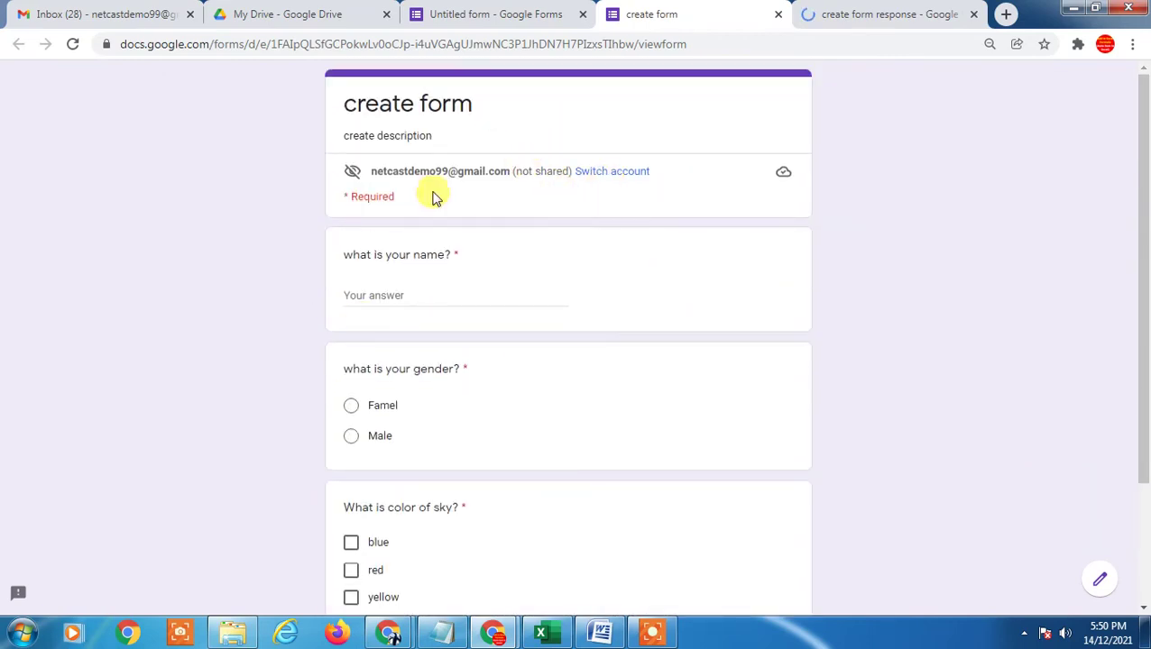
pyautogui.click(512, 11)
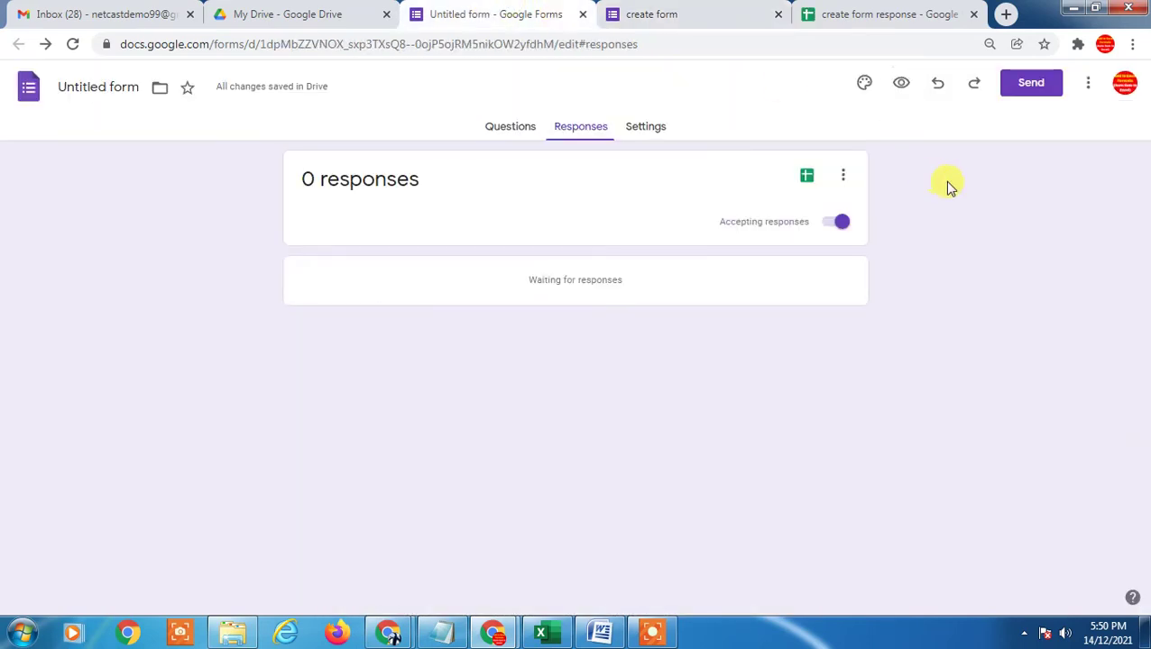
# Copy the form's share link, shortened, from the Send form dialog.
pyautogui.click(1033, 84)
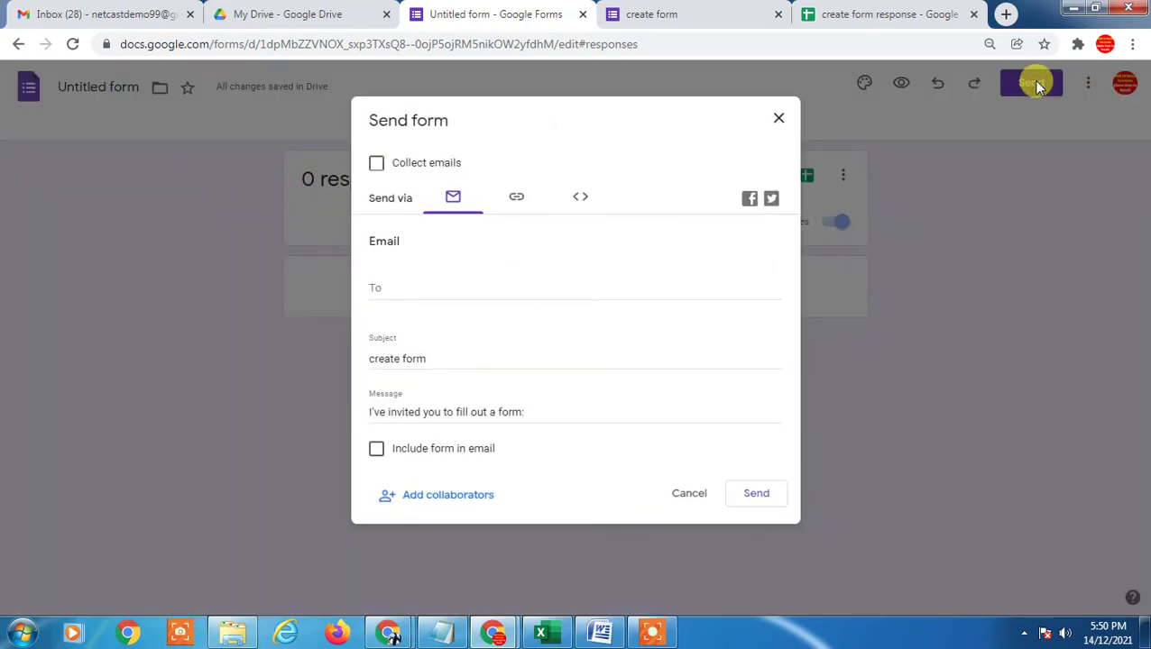
pyautogui.click(521, 200)
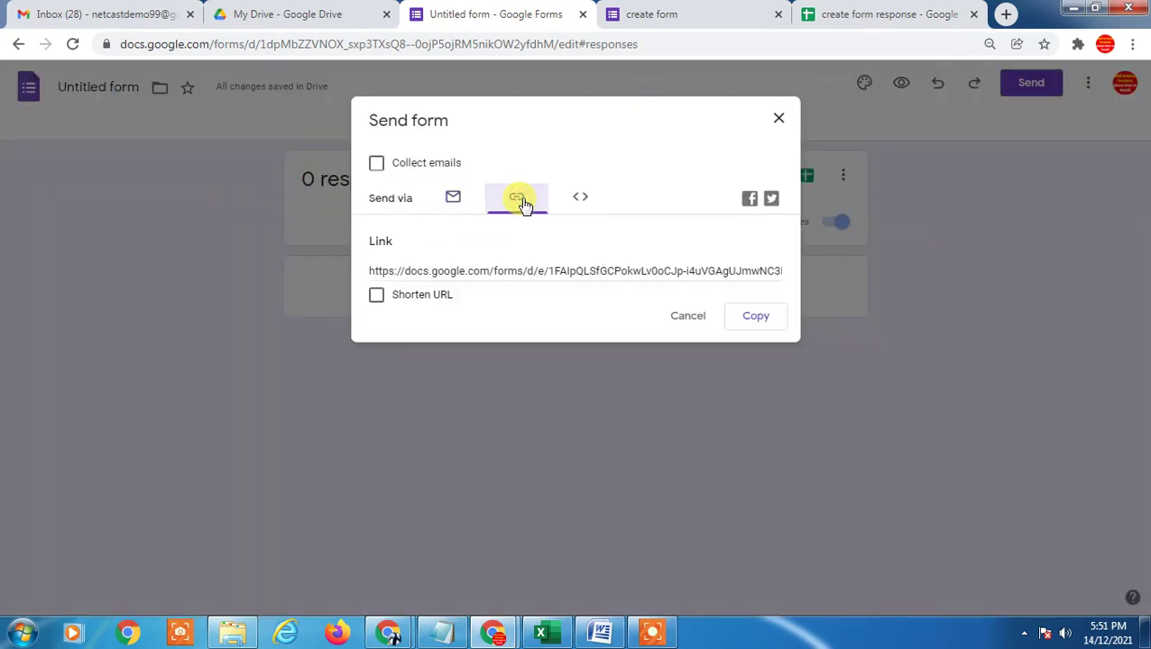
pyautogui.click(758, 321)
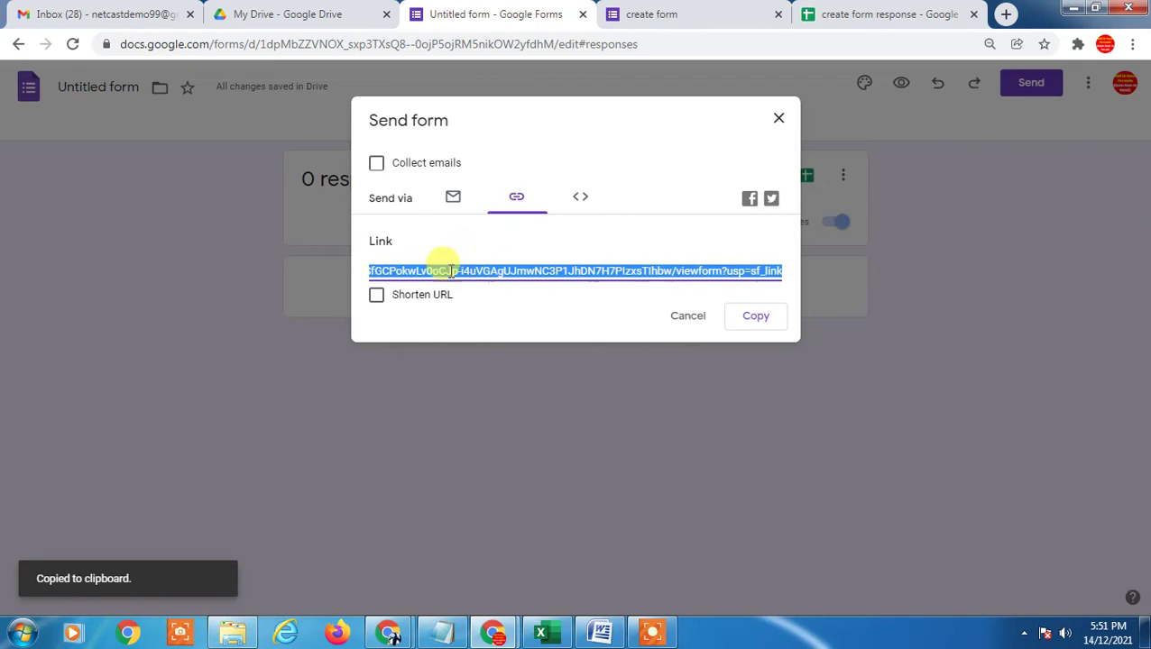
pyautogui.click(376, 296)
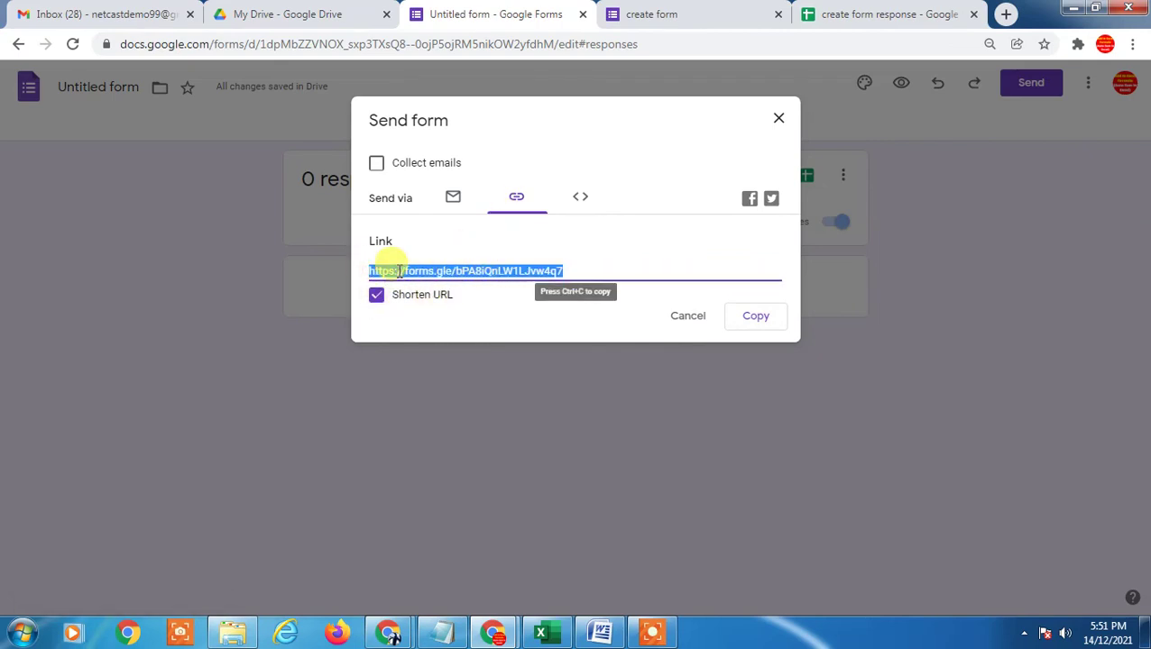
pyautogui.click(756, 317)
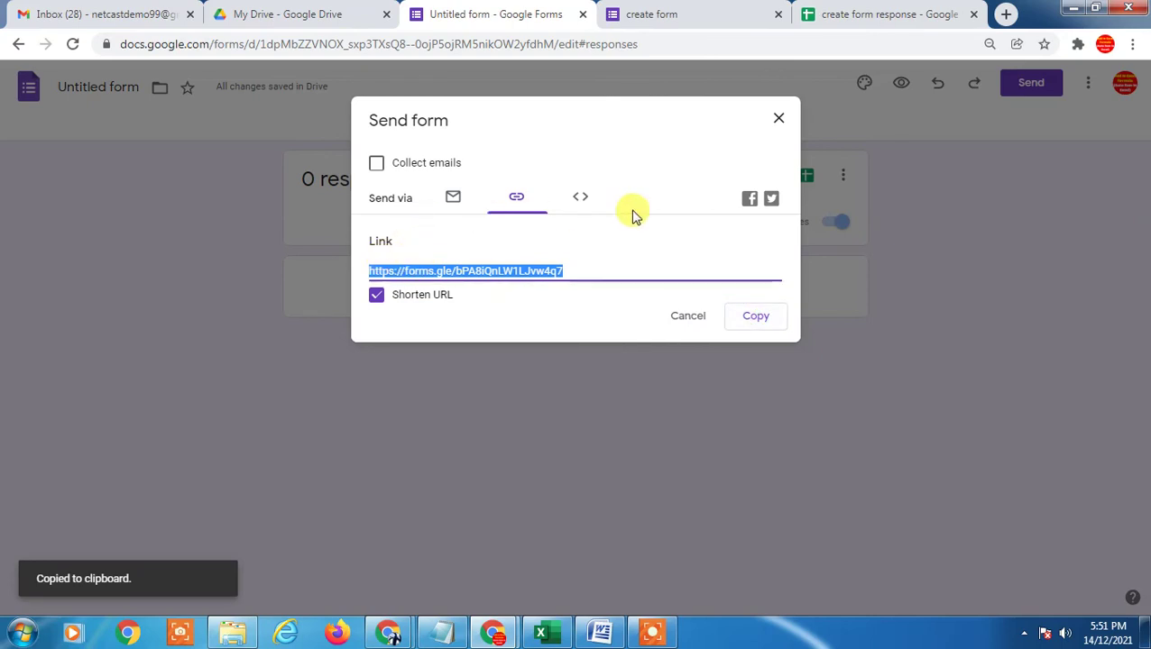
# Add two suggested contacts as email recipients, then close Send form without sending.
pyautogui.click(462, 207)
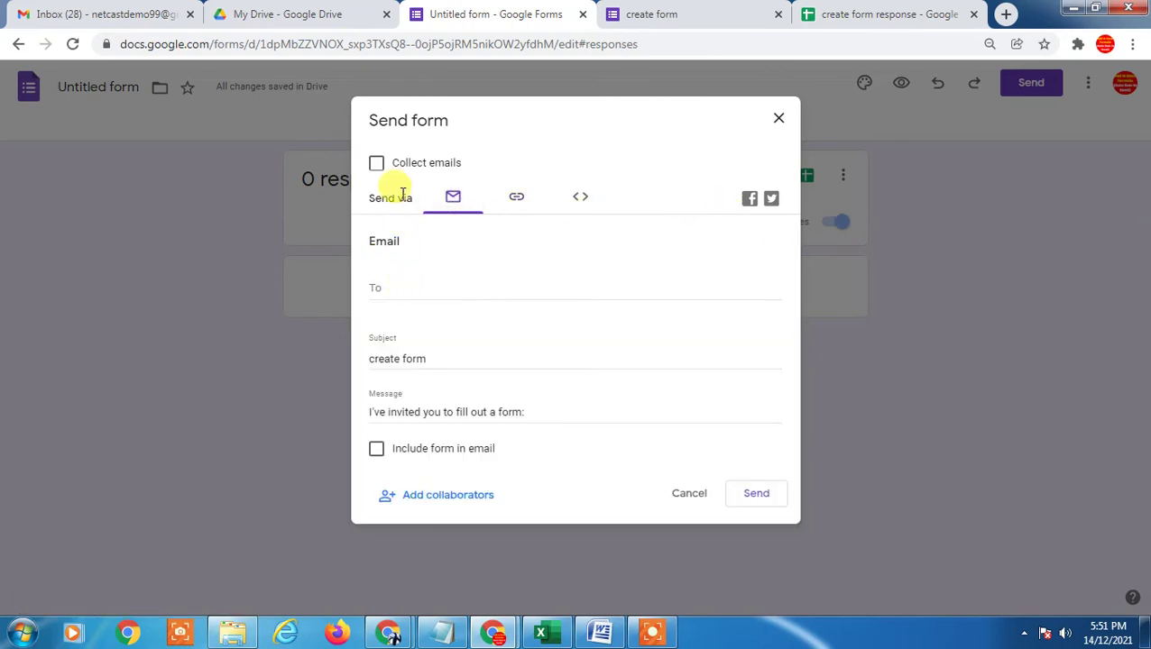
pyautogui.click(418, 295)
pyautogui.write('n')
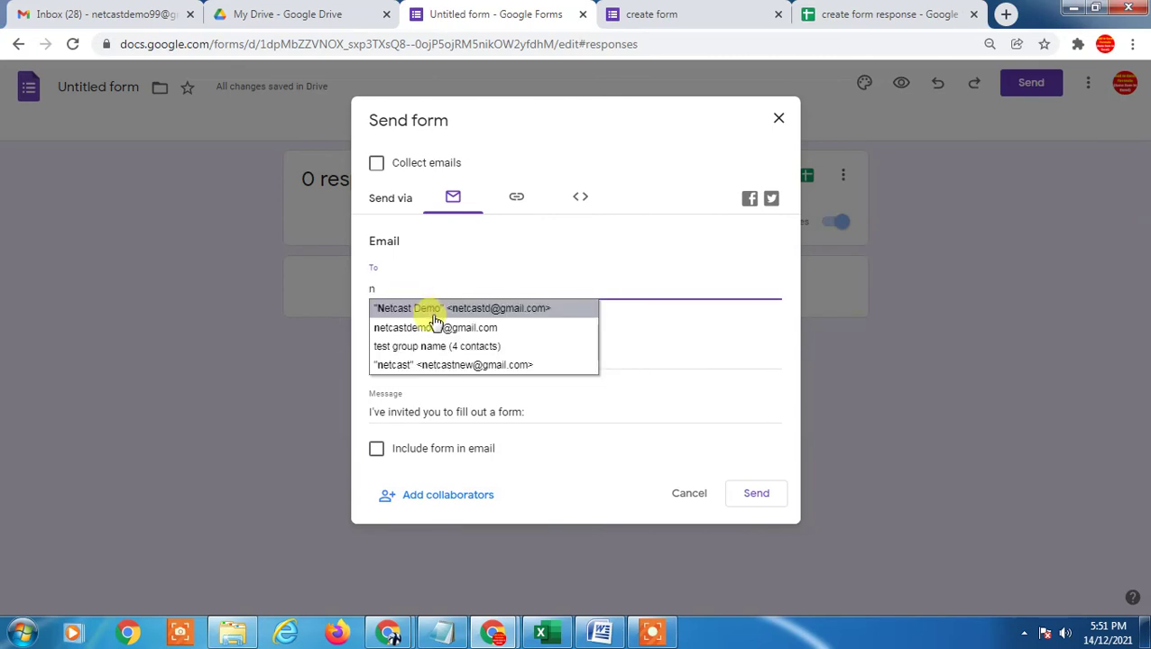
pyautogui.click(434, 324)
pyautogui.write('ne')
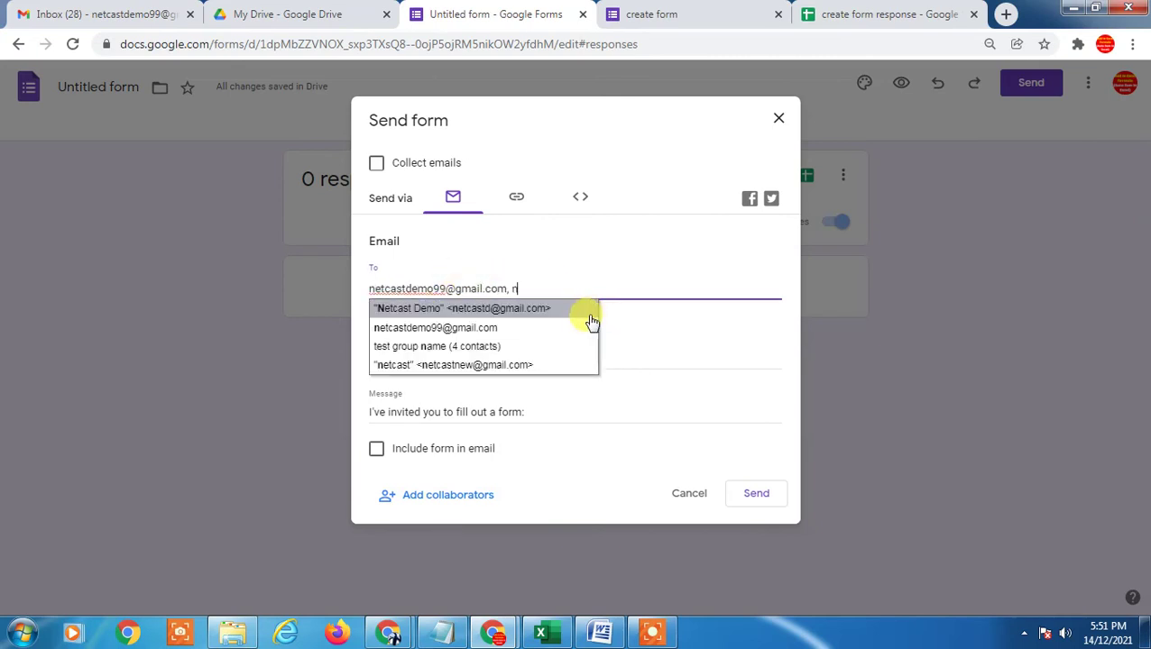
pyautogui.click(544, 311)
pyautogui.click(392, 366)
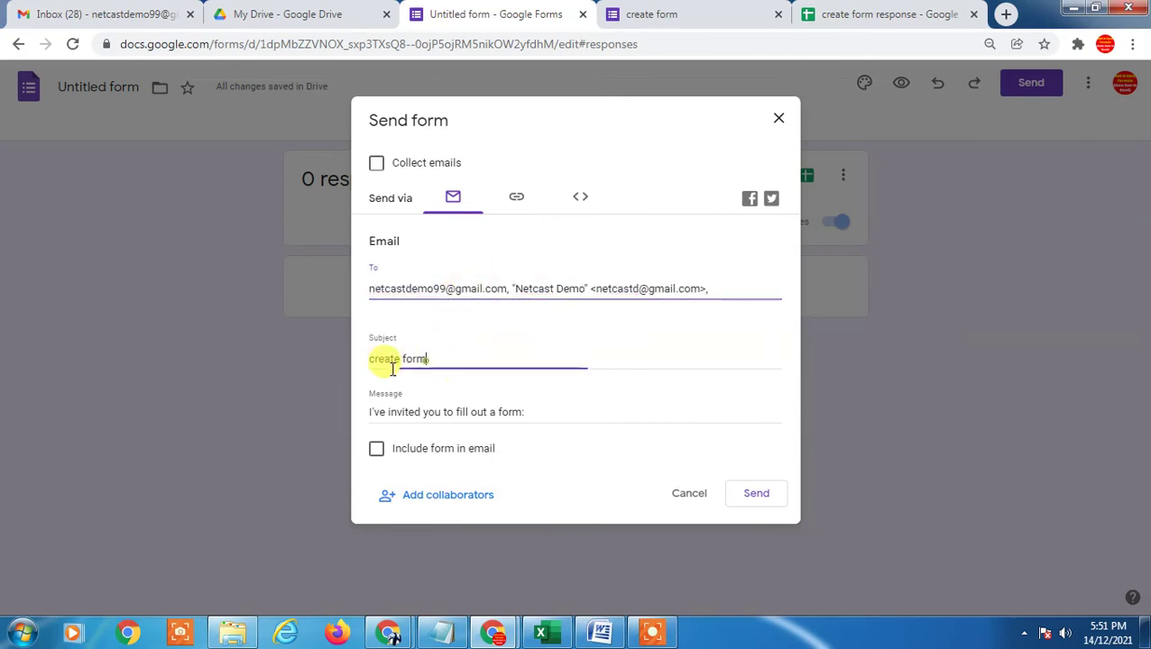
pyautogui.click(373, 454)
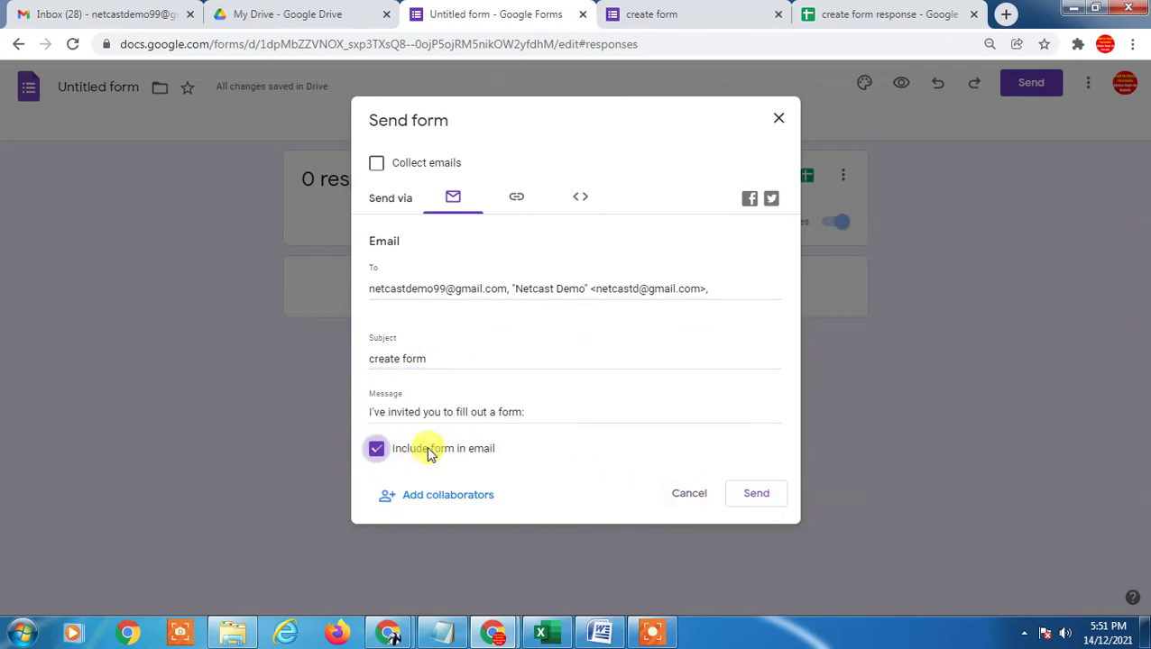
pyautogui.click(383, 457)
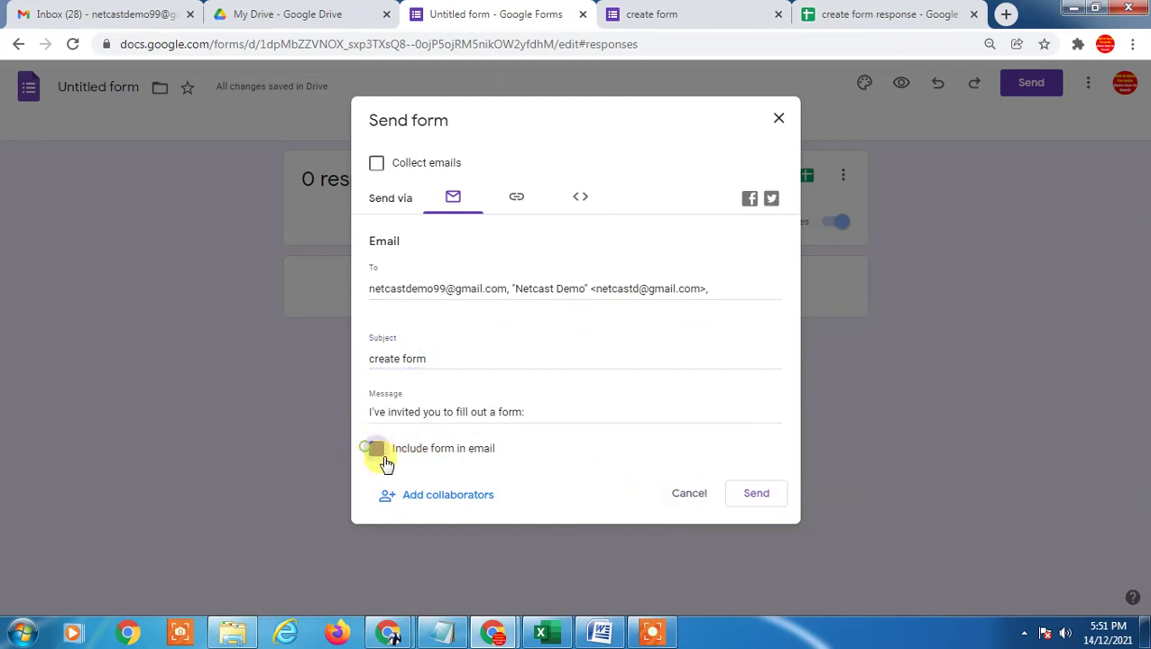
pyautogui.click(779, 123)
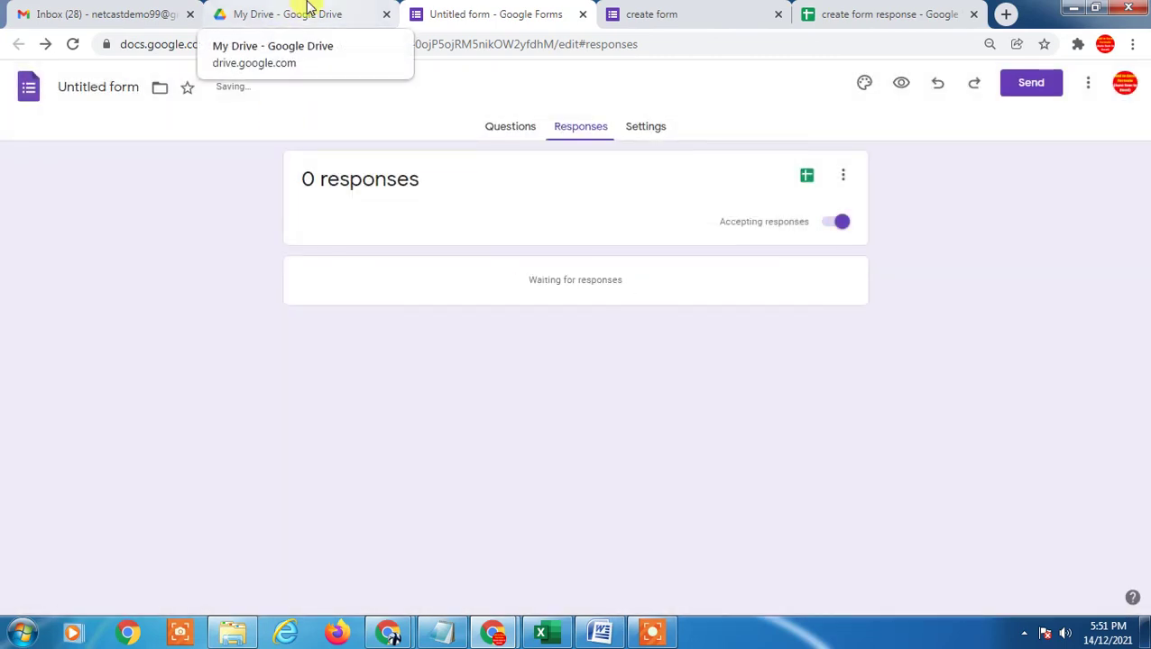
pyautogui.click(305, 11)
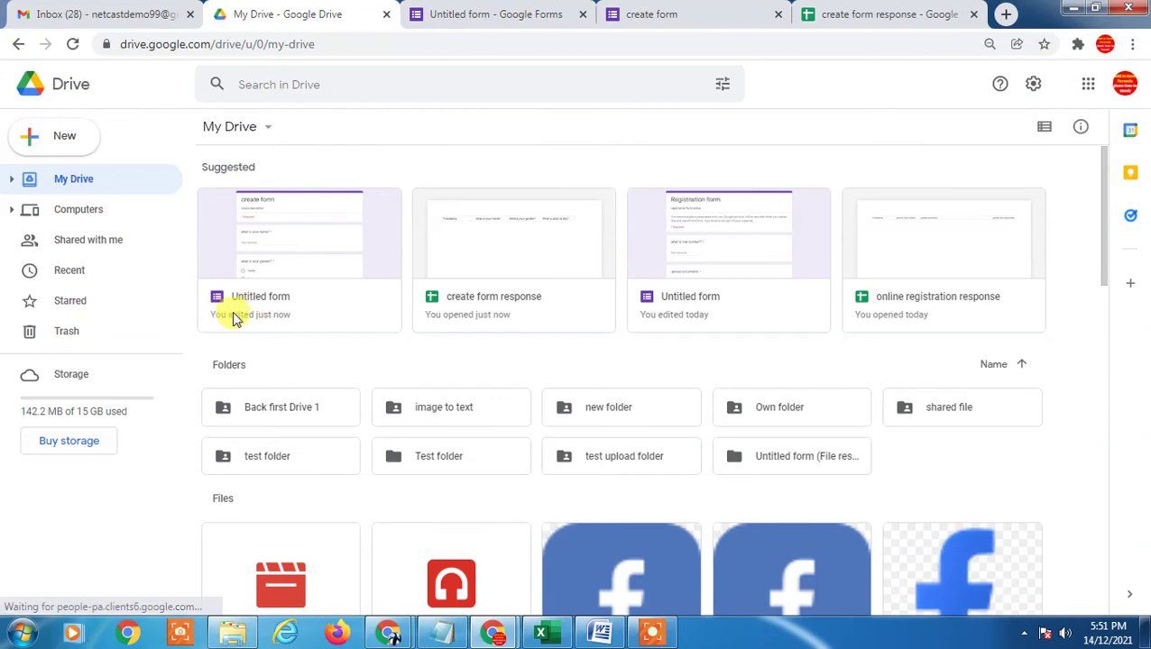
pyautogui.doubleClick(287, 292)
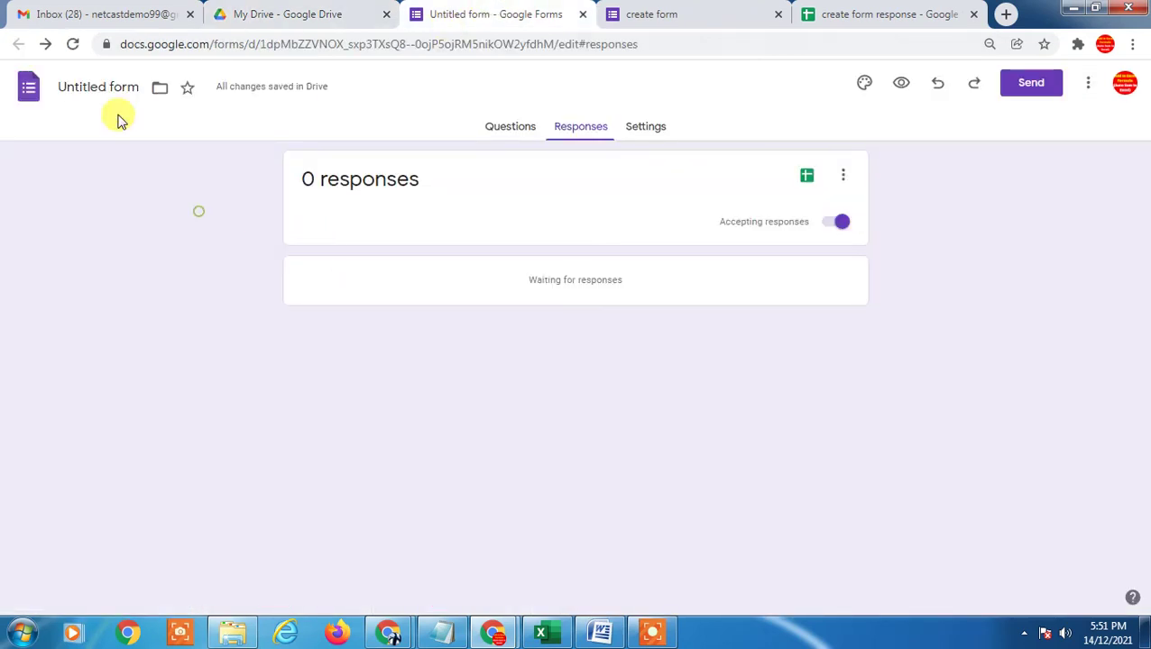
# Rename the form file to 'crate form' and reload My Drive to show the new name.
pyautogui.click(498, 133)
pyautogui.click(102, 87)
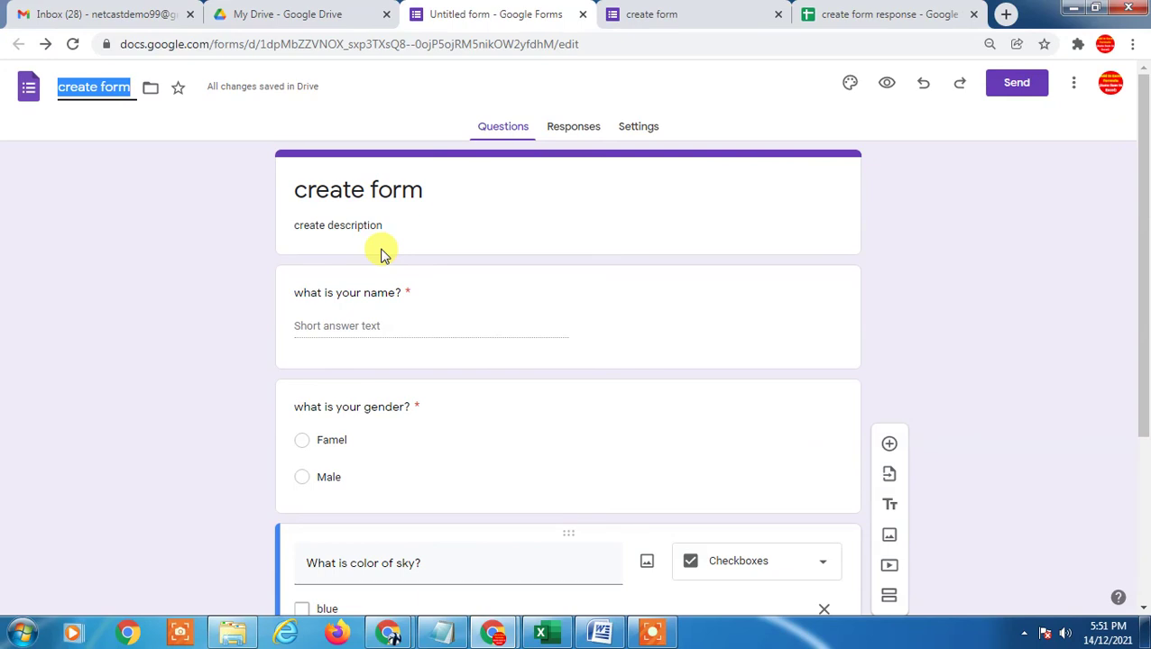
pyautogui.write('crate form')
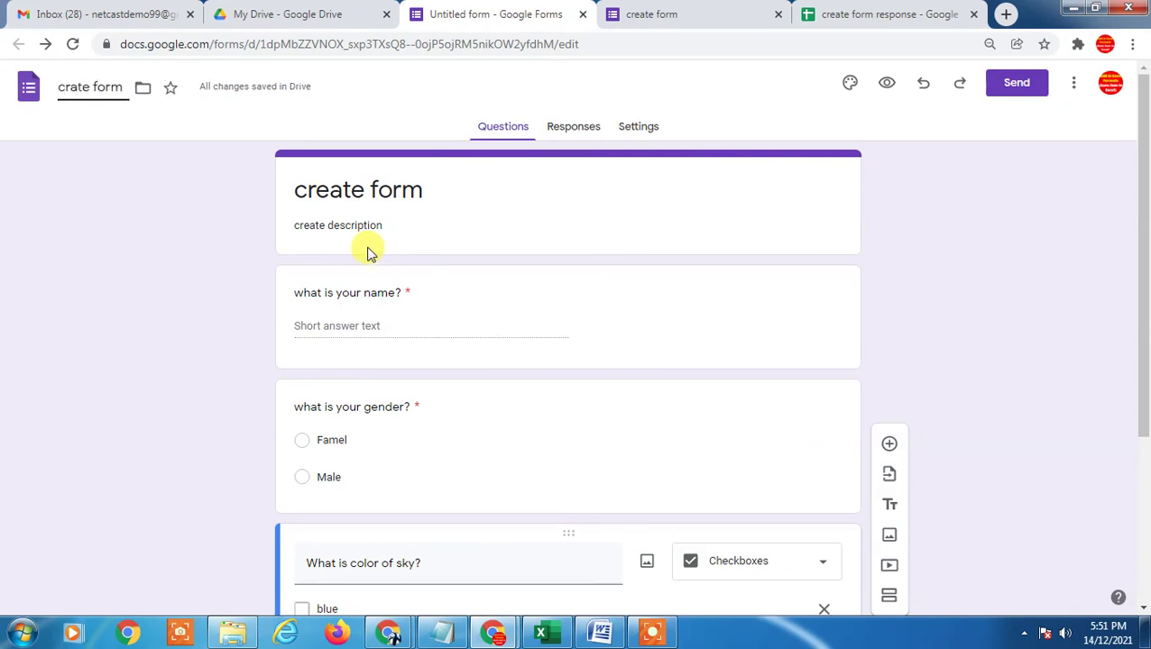
pyautogui.click(145, 138)
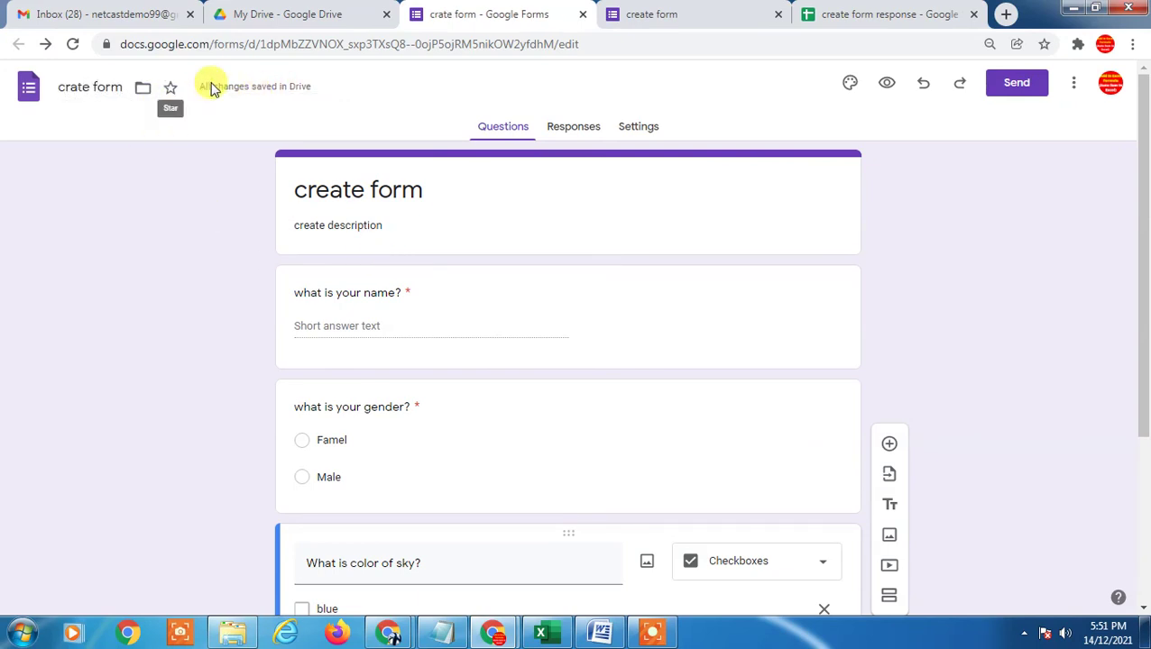
pyautogui.click(297, 15)
pyautogui.click(75, 46)
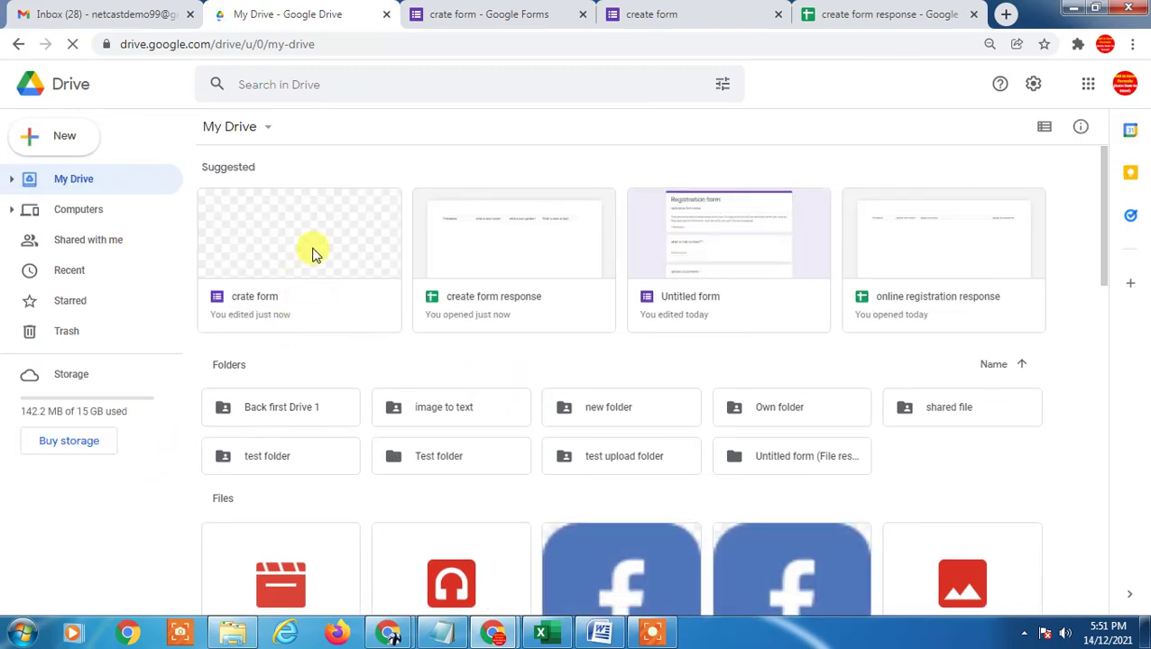
# Open the renamed form from Drive, close the blank tab, and select the response spreadsheet.
pyautogui.click(314, 235)
pyautogui.doubleClick(315, 234)
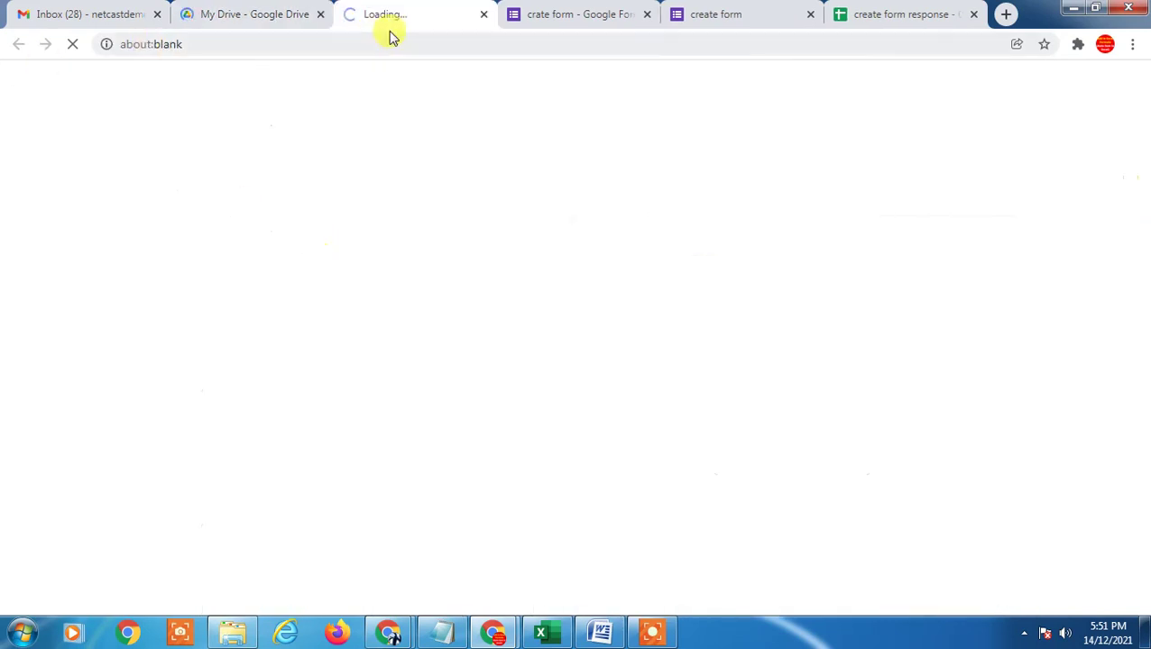
pyautogui.click(483, 13)
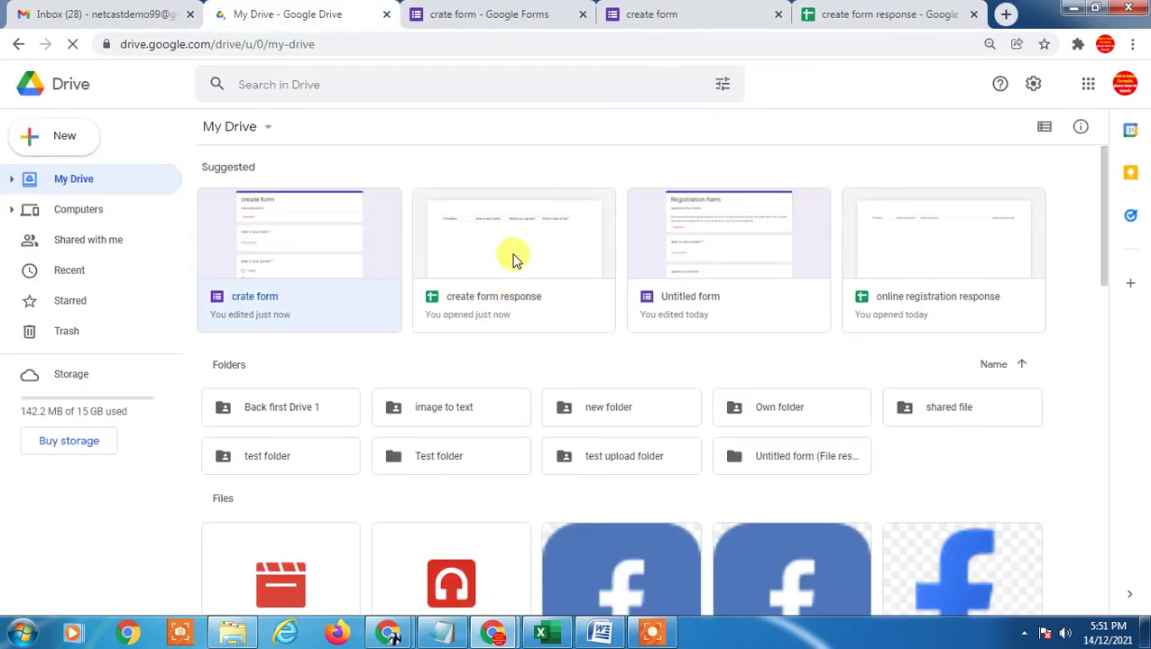
pyautogui.click(463, 258)
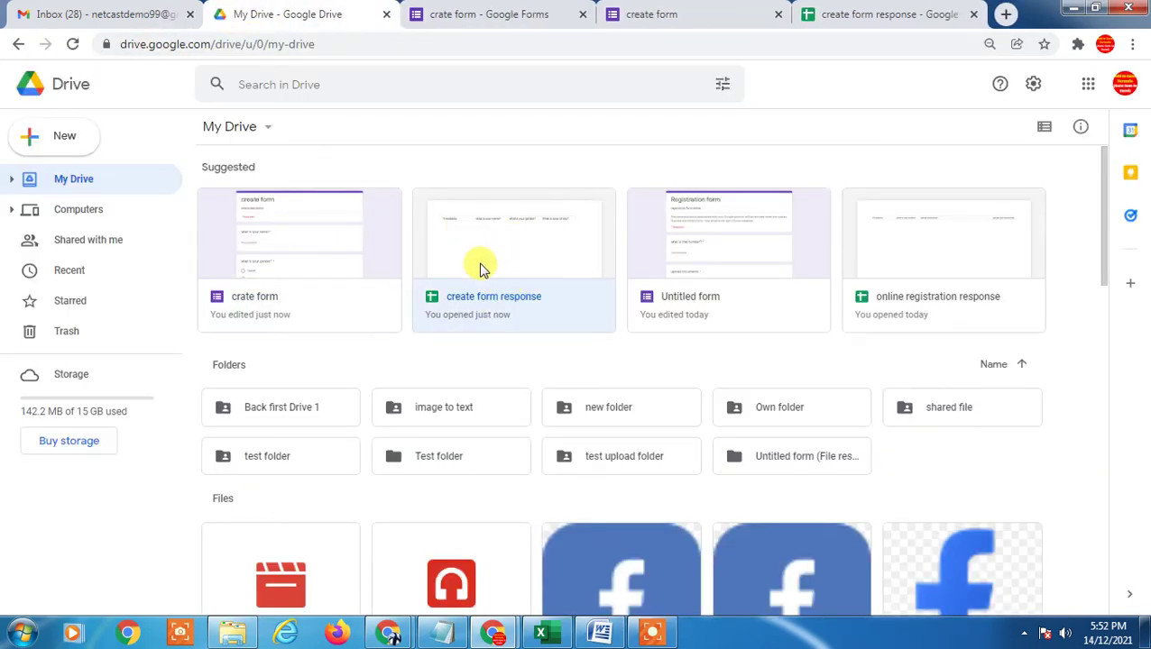
# Close the response spreadsheet tab and minimize Chrome to reveal the Windows desktop.
pyautogui.click(509, 11)
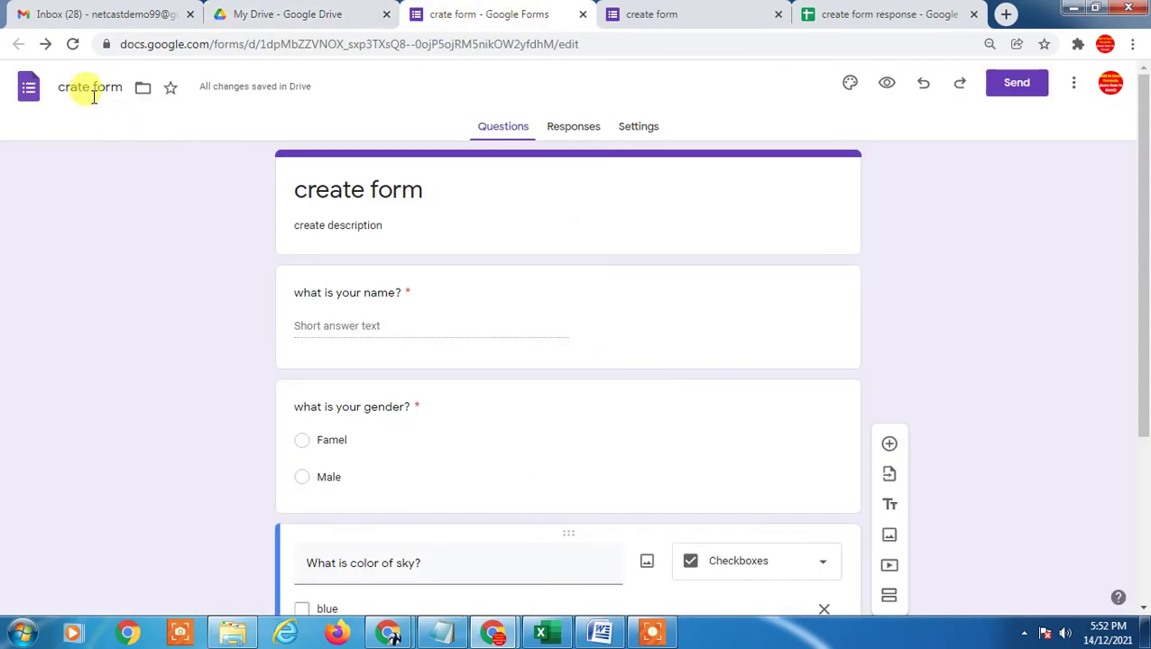
pyautogui.click(325, 9)
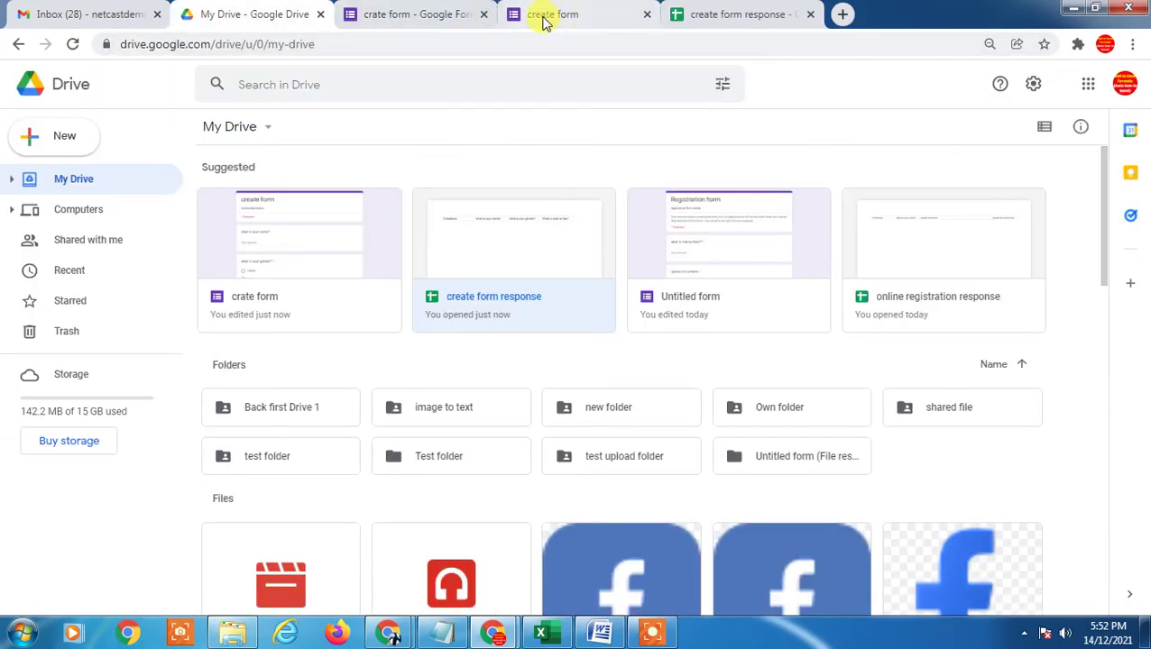
pyautogui.click(546, 14)
pyautogui.press('super+d')
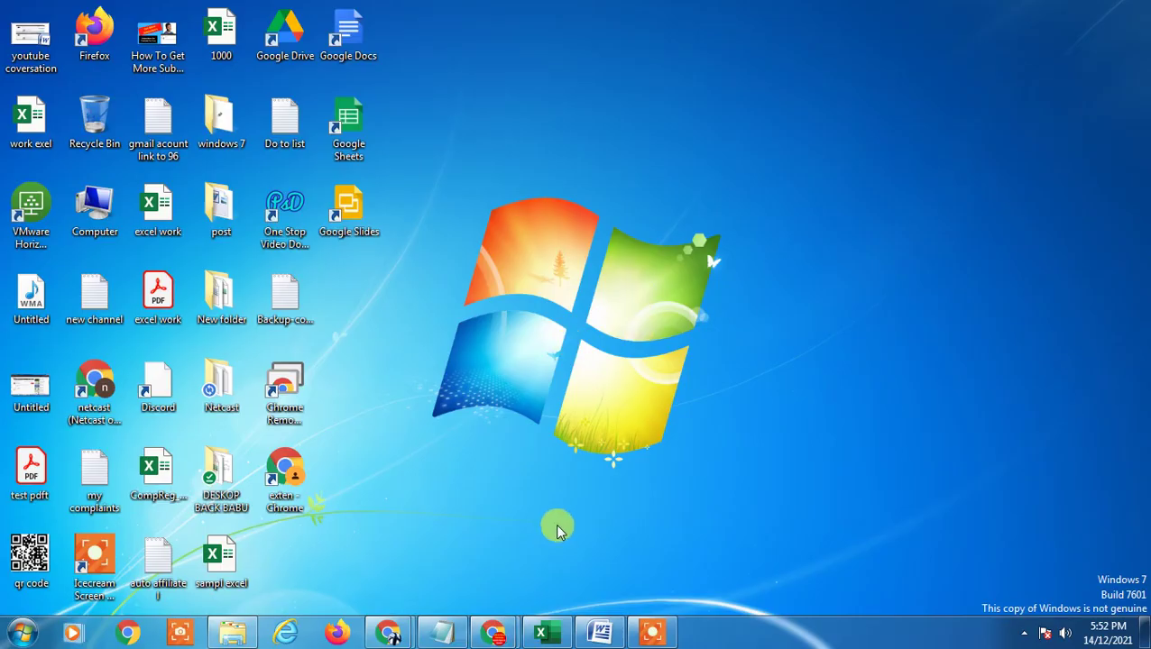